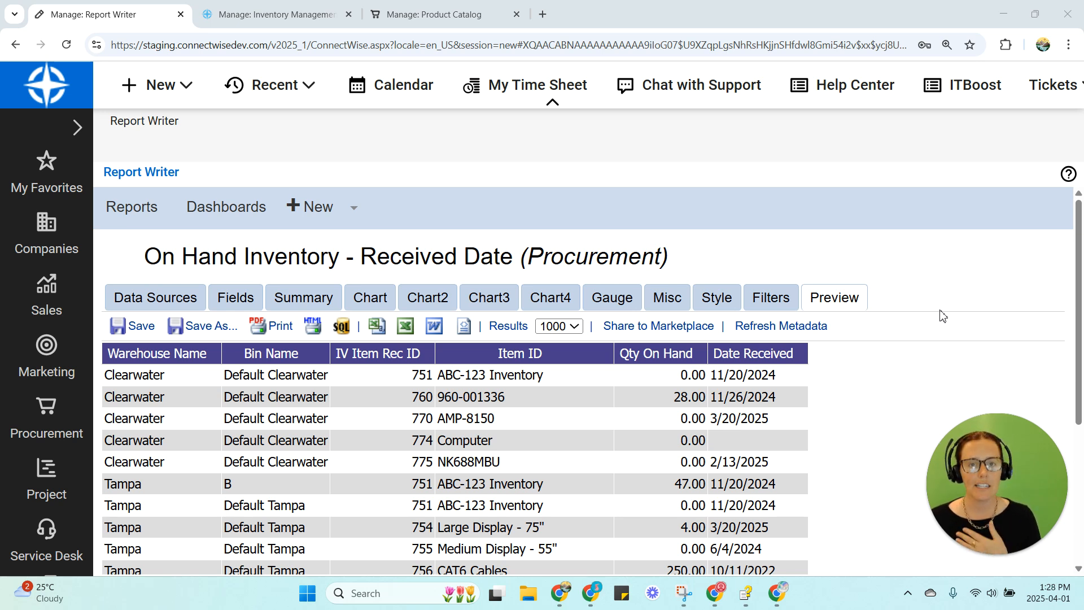
- Open the Procurement module's Inventory Management list to view stock per warehouse bin, and return to the finished report's preview
{"action": "left_click", "coordinate": [292, 15]}
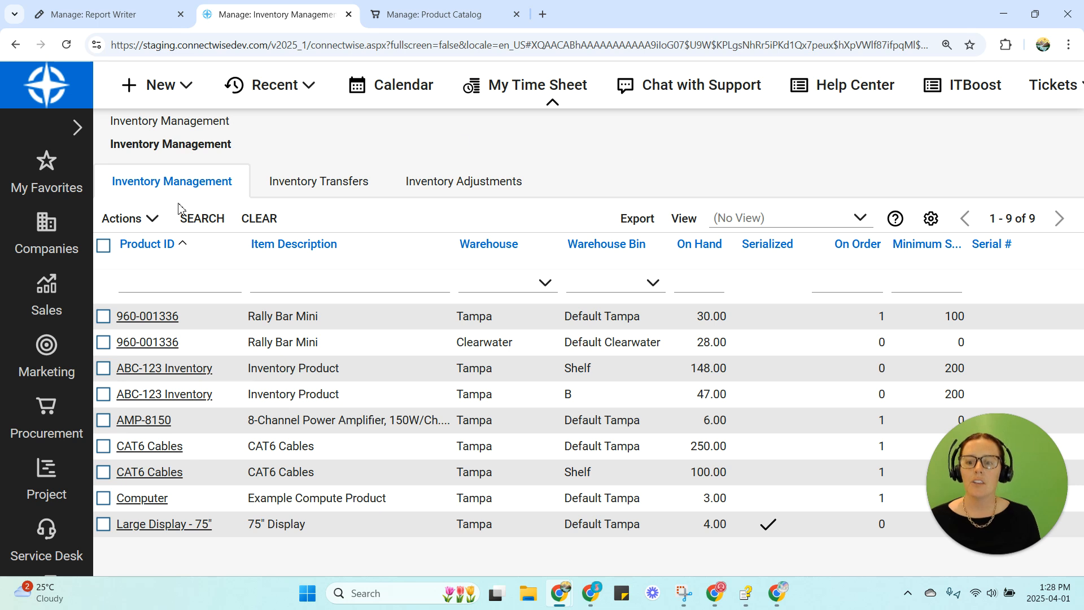
{"action": "left_click", "coordinate": [55, 413]}
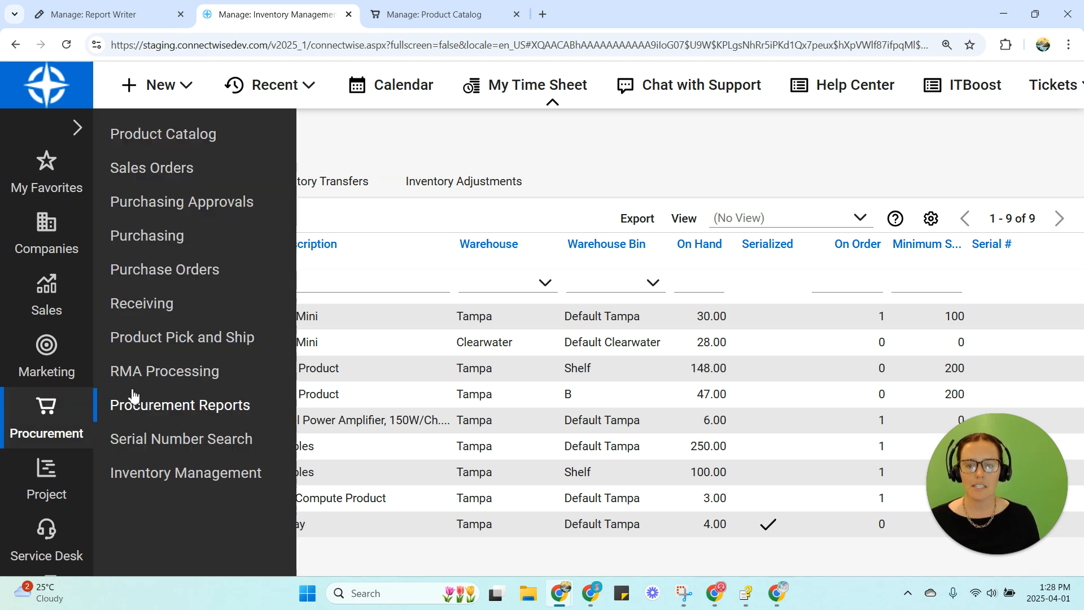
{"action": "left_click", "coordinate": [182, 472]}
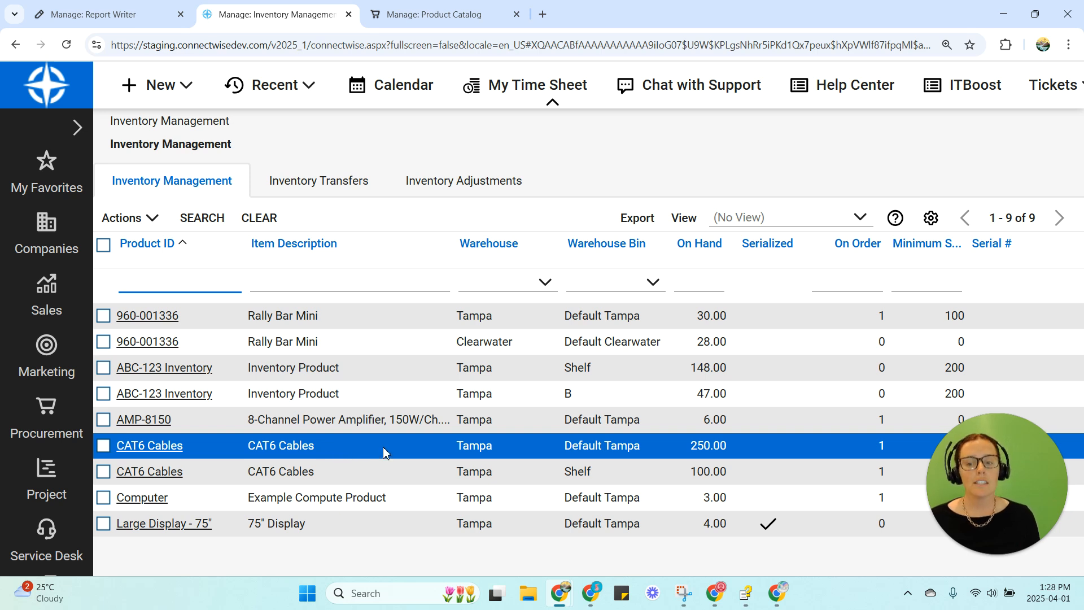
{"action": "left_click", "coordinate": [90, 14]}
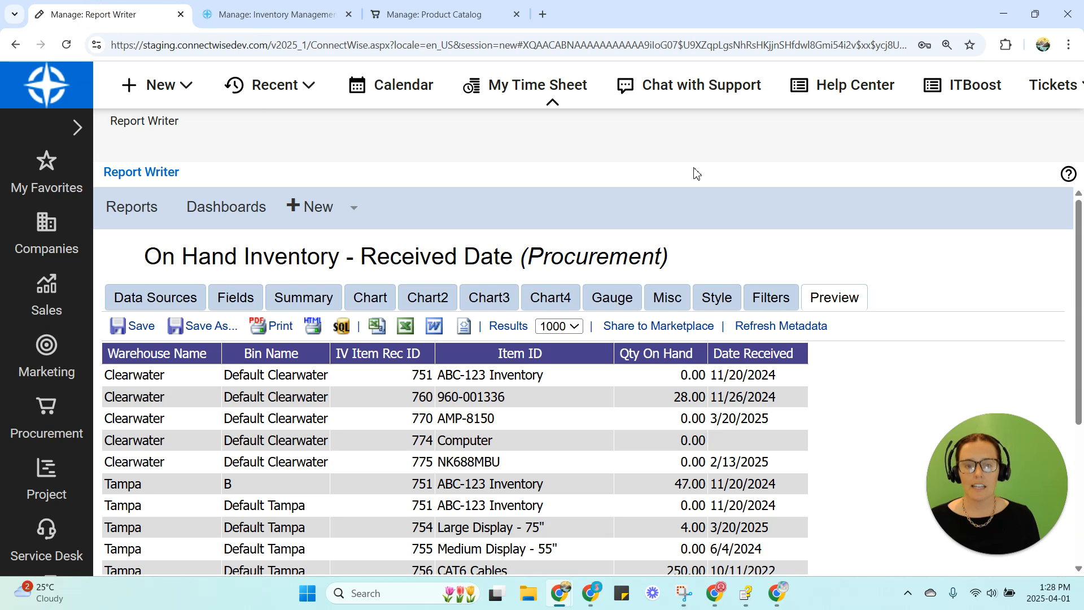
- In the Inventory Management browser tab, reduce the page zoom to 110%, open Report Writer and start a new standard report
{"action": "left_click", "coordinate": [333, 17]}
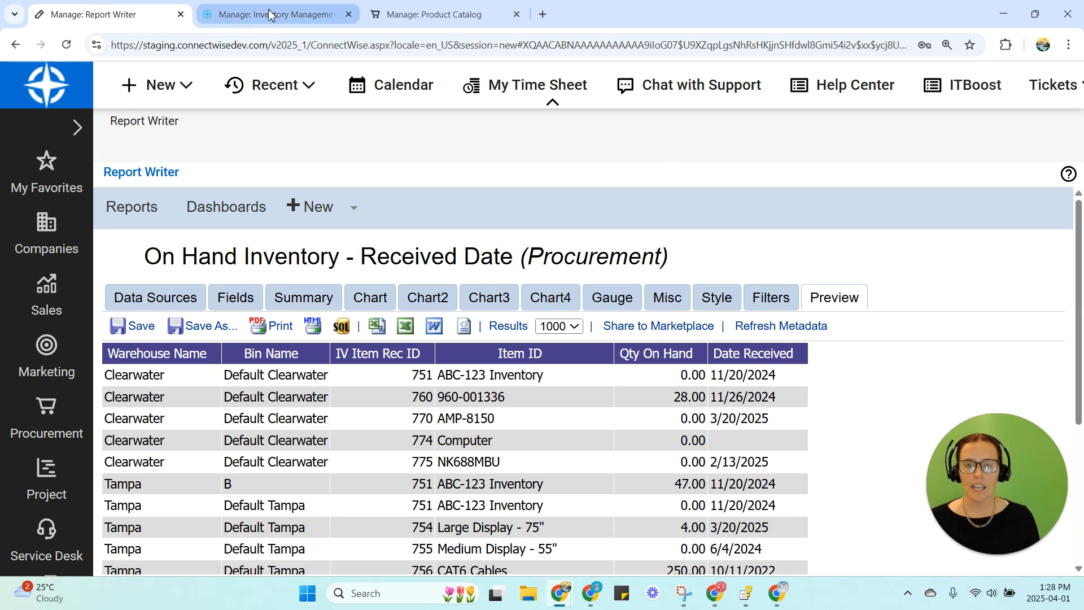
{"action": "key", "text": "ctrl+minus"}
{"action": "key", "text": "ctrl+minus"}
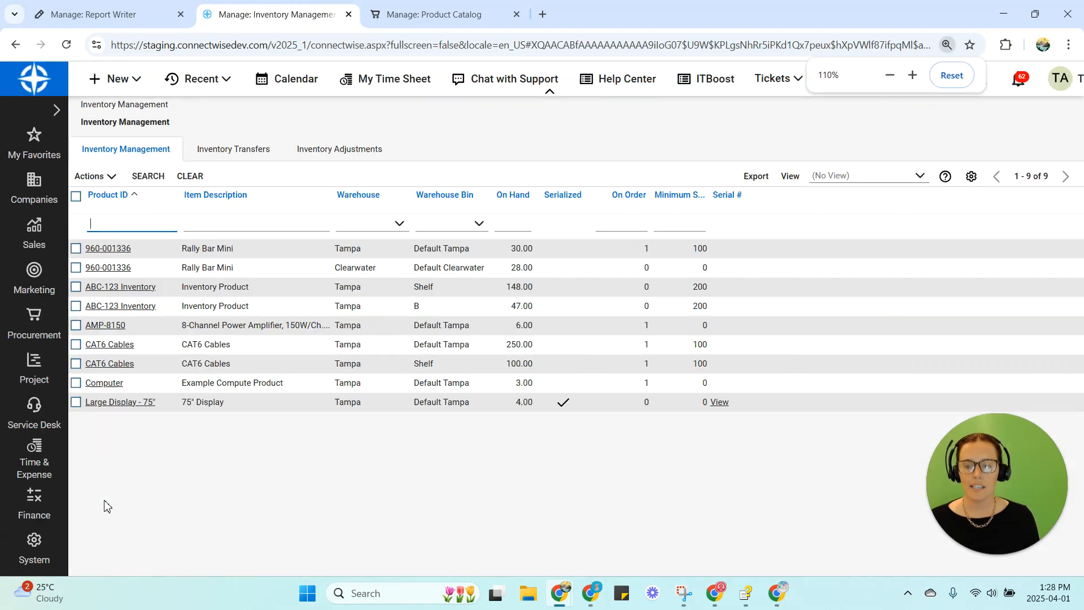
{"action": "left_click", "coordinate": [36, 544]}
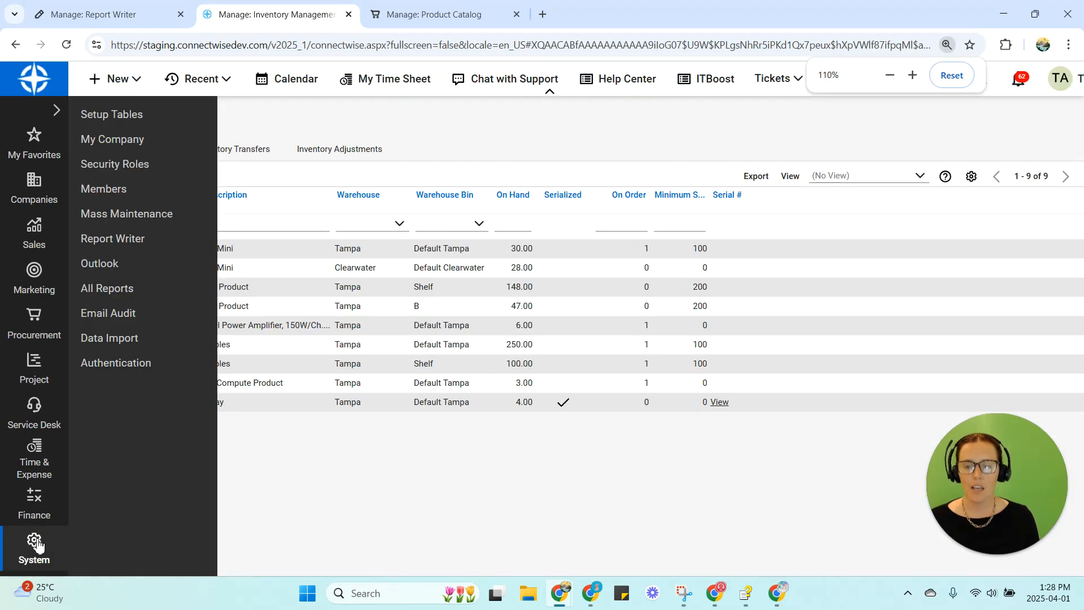
{"action": "left_click", "coordinate": [129, 240]}
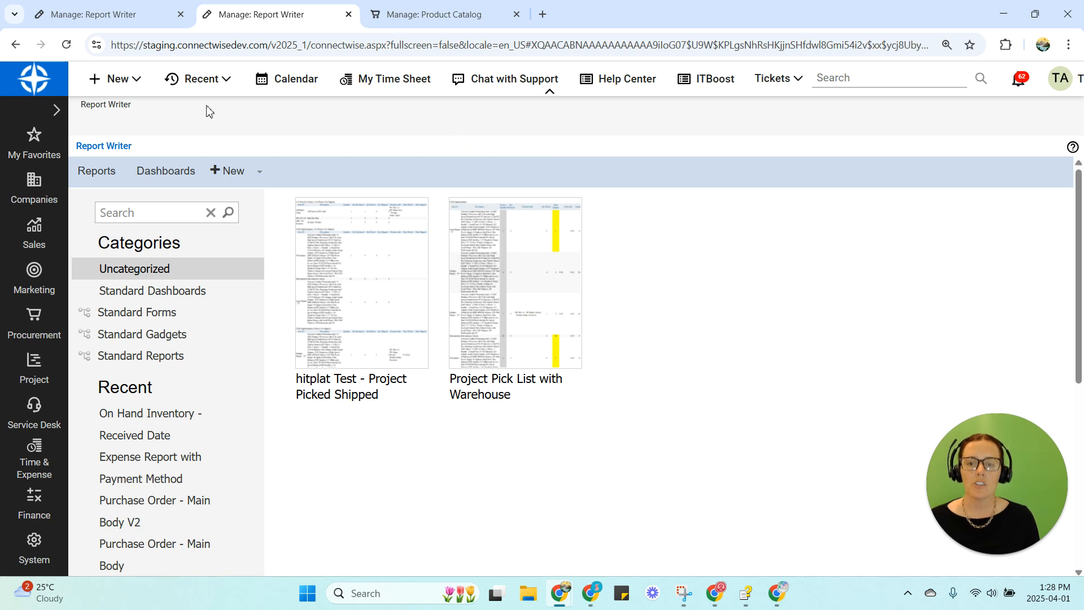
{"action": "left_click", "coordinate": [260, 173]}
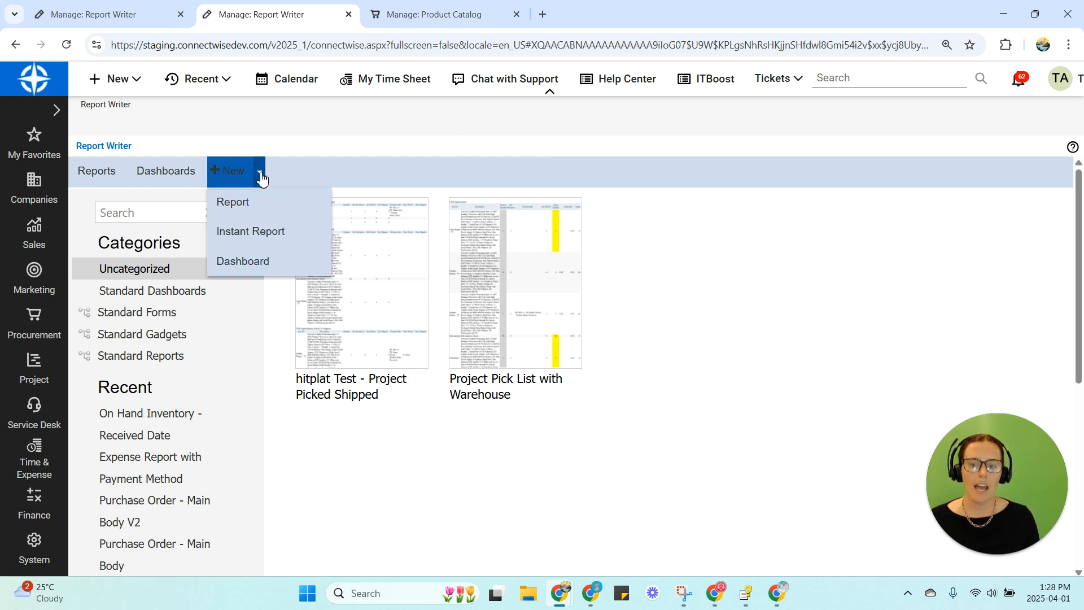
{"action": "left_click", "coordinate": [260, 210]}
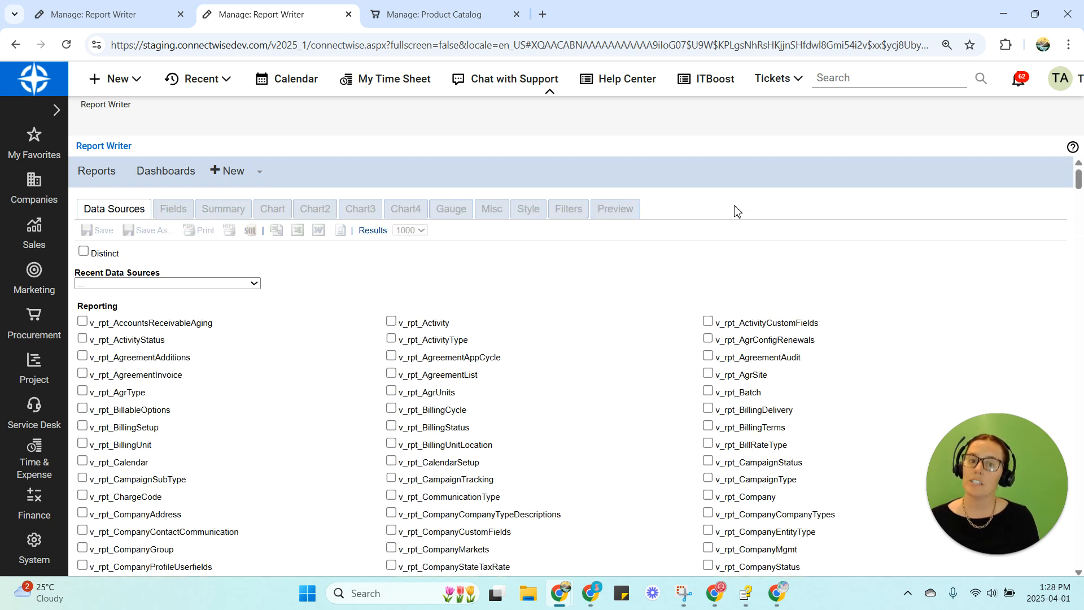
- Review the data sources and joins of the existing On Hand Inventory - Received Date report, and return to the new report
{"action": "left_click", "coordinate": [98, 14]}
{"action": "left_click", "coordinate": [120, 244]}
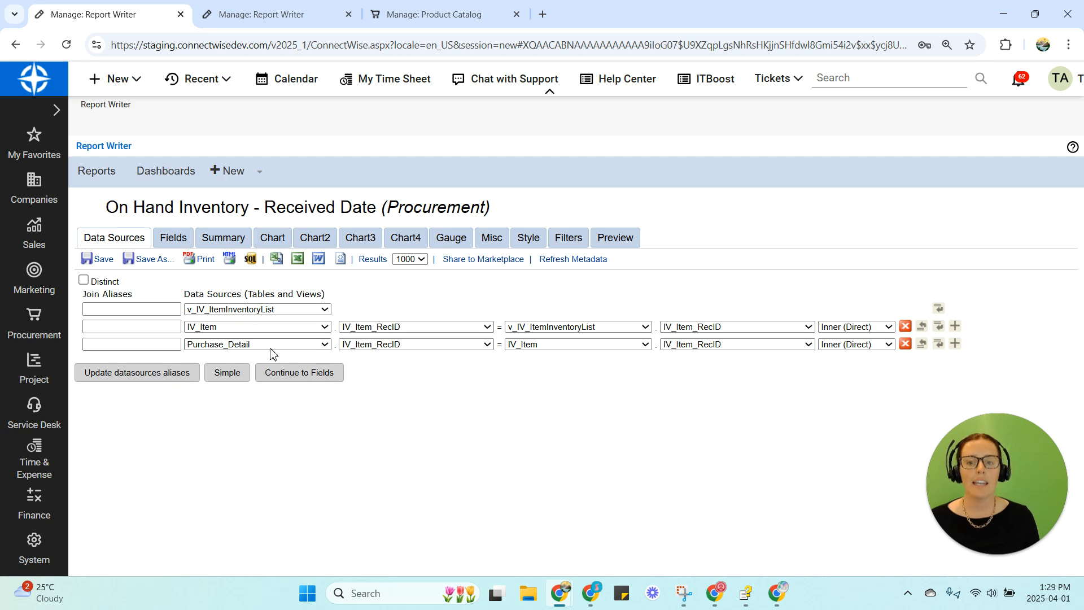
{"action": "left_click", "coordinate": [269, 21]}
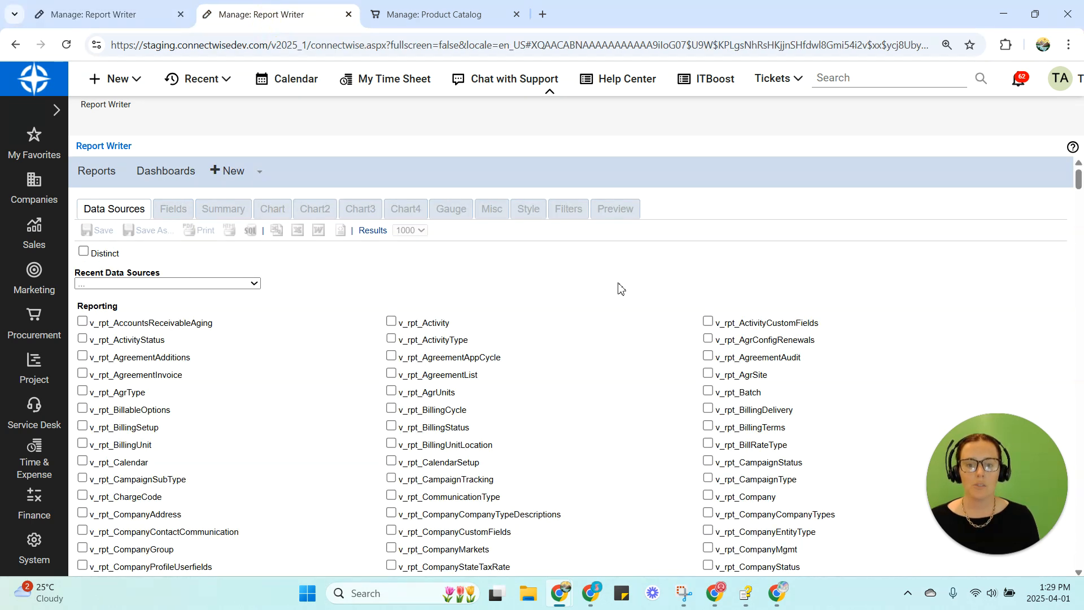
- Search the data source list for "v_iv_i" and select v_IV_ItemInventoryList as the new report's first data source
{"action": "key", "text": "ctrl+f"}
{"action": "type", "text": "v_i"}
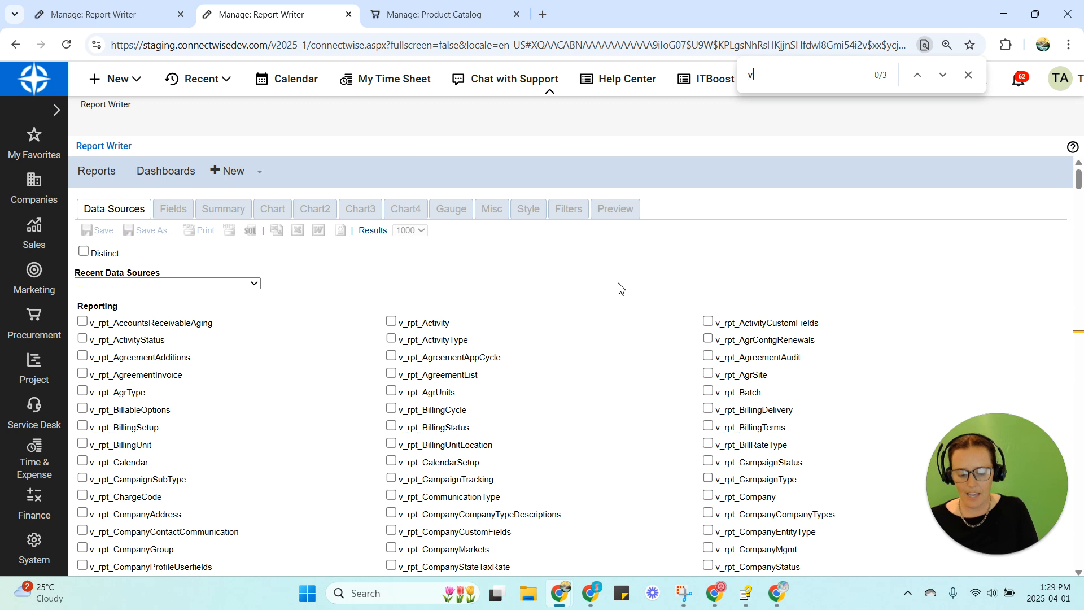
{"action": "type", "text": "v_i"}
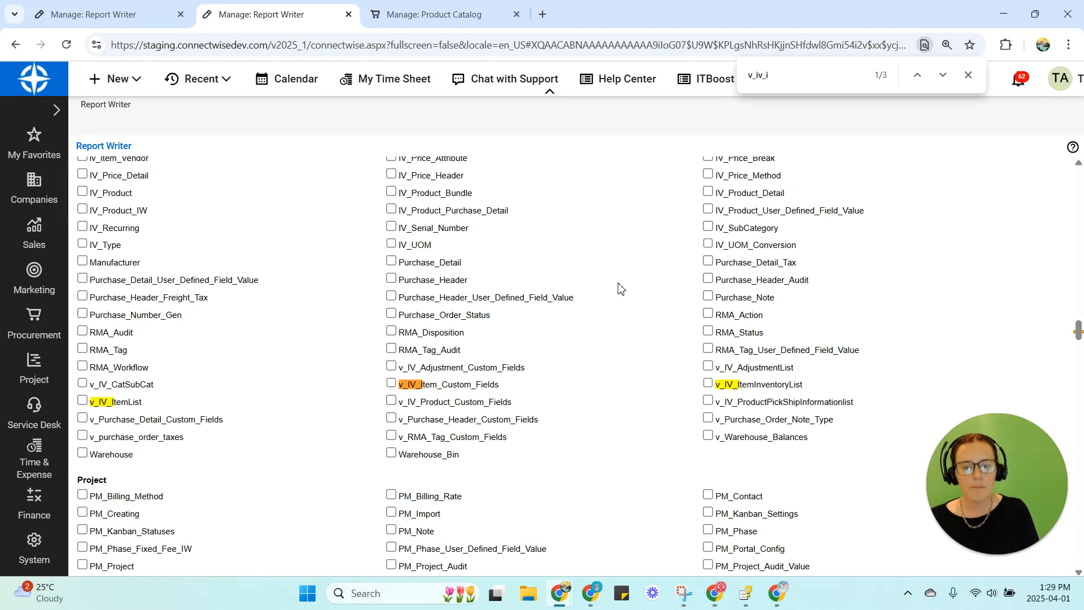
{"action": "left_click", "coordinate": [708, 383]}
{"action": "scroll", "coordinate": [594, 372], "scroll_direction": "down", "scroll_amount": 20}
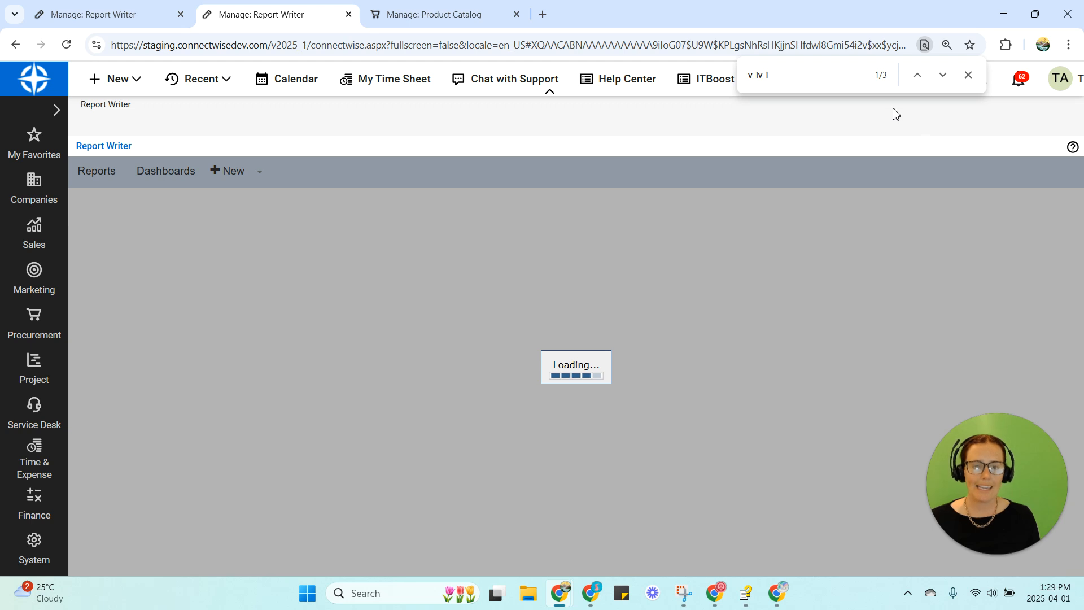
- Following the existing report, add IV_Item as the second data source, joined to v_IV_ItemInventoryList on IV_Item_RecID
{"action": "left_click", "coordinate": [111, 12]}
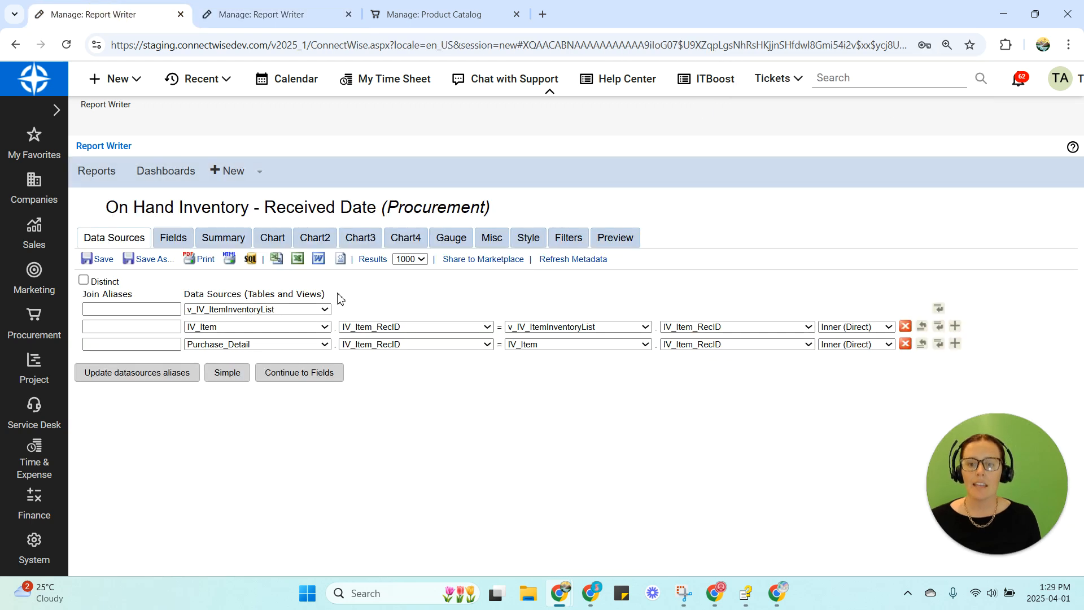
{"action": "left_click", "coordinate": [257, 20]}
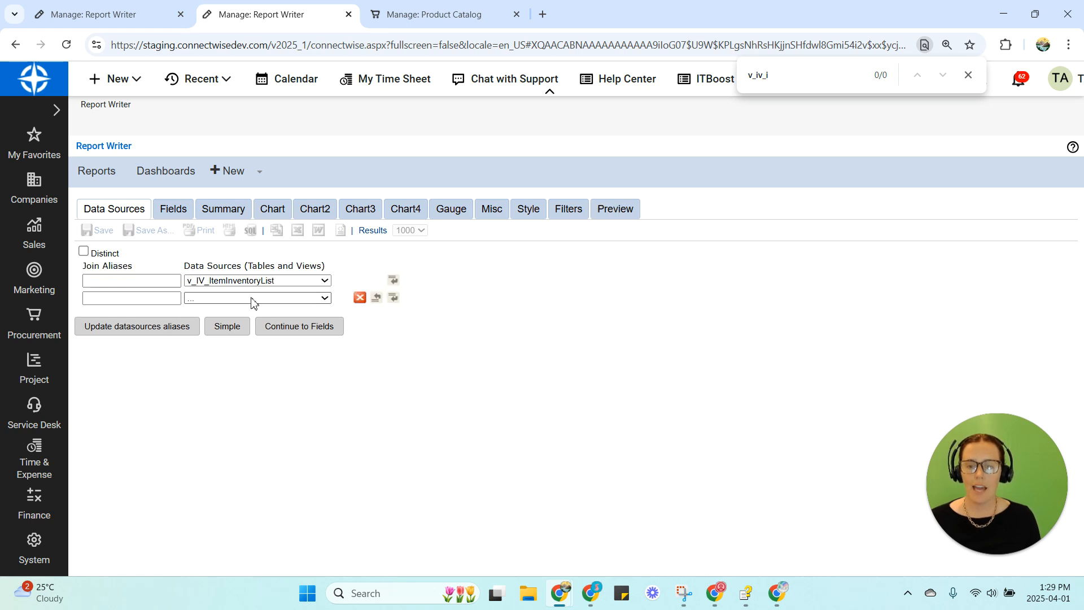
{"action": "left_click", "coordinate": [251, 297]}
{"action": "scroll", "coordinate": [262, 193], "scroll_direction": "down", "scroll_amount": 15}
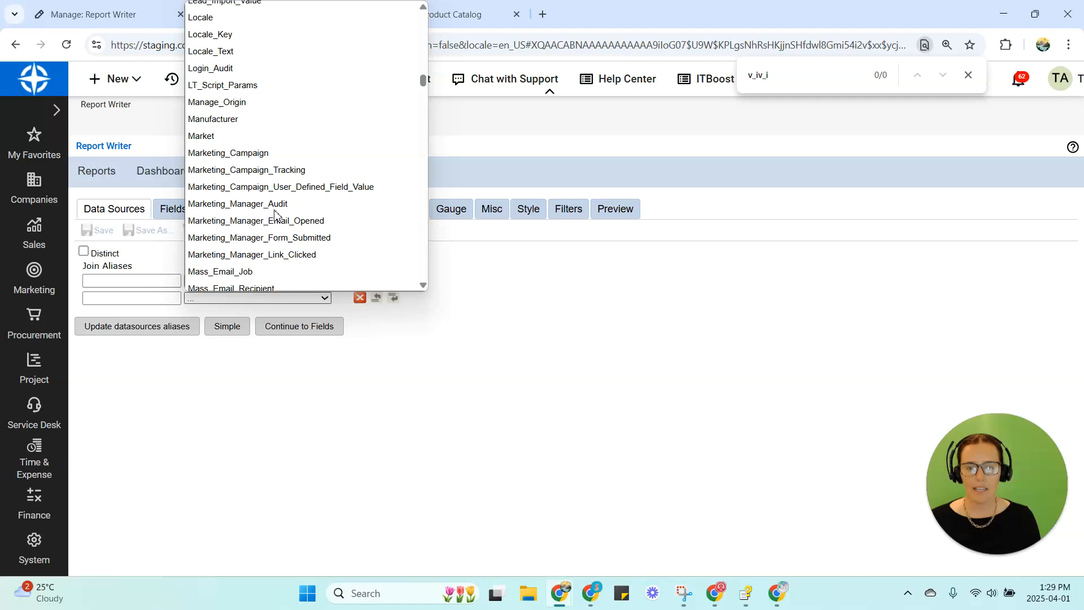
{"action": "scroll", "coordinate": [294, 233], "scroll_direction": "up", "scroll_amount": 5}
{"action": "scroll", "coordinate": [294, 233], "scroll_direction": "up", "scroll_amount": 6}
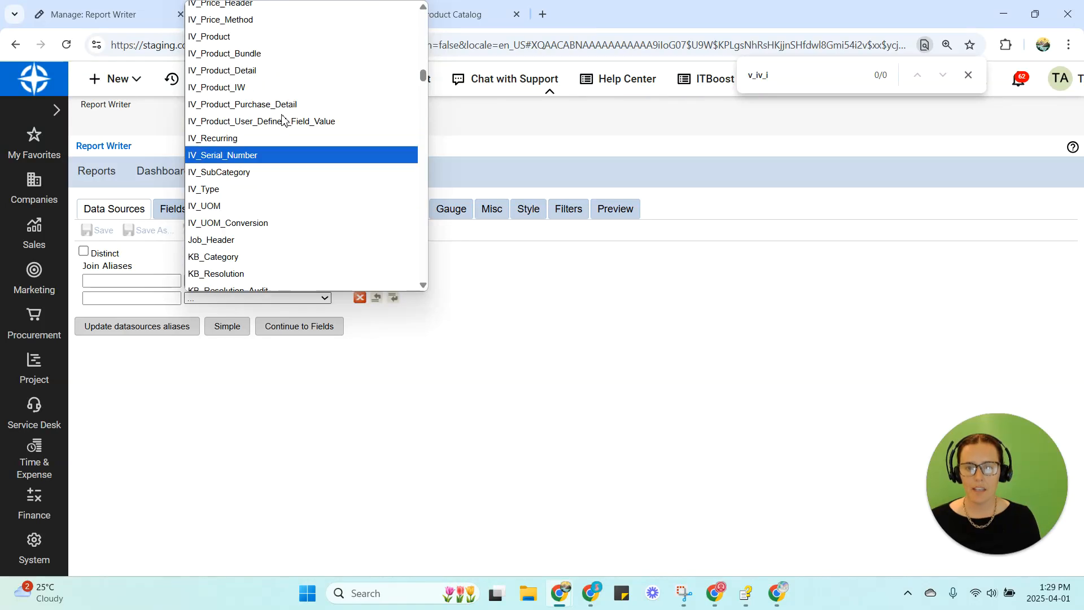
{"action": "left_click", "coordinate": [257, 128]}
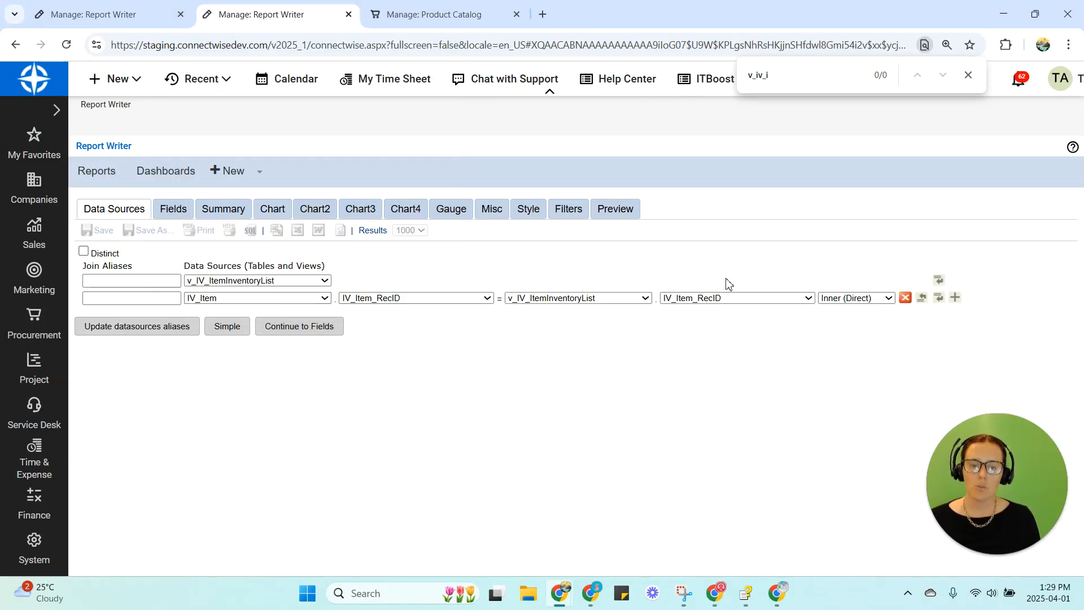
- Add Purchase_Detail as the third data source, joined to IV_Item on IV_Item_RecID, and close the page search
{"action": "left_click", "coordinate": [940, 300]}
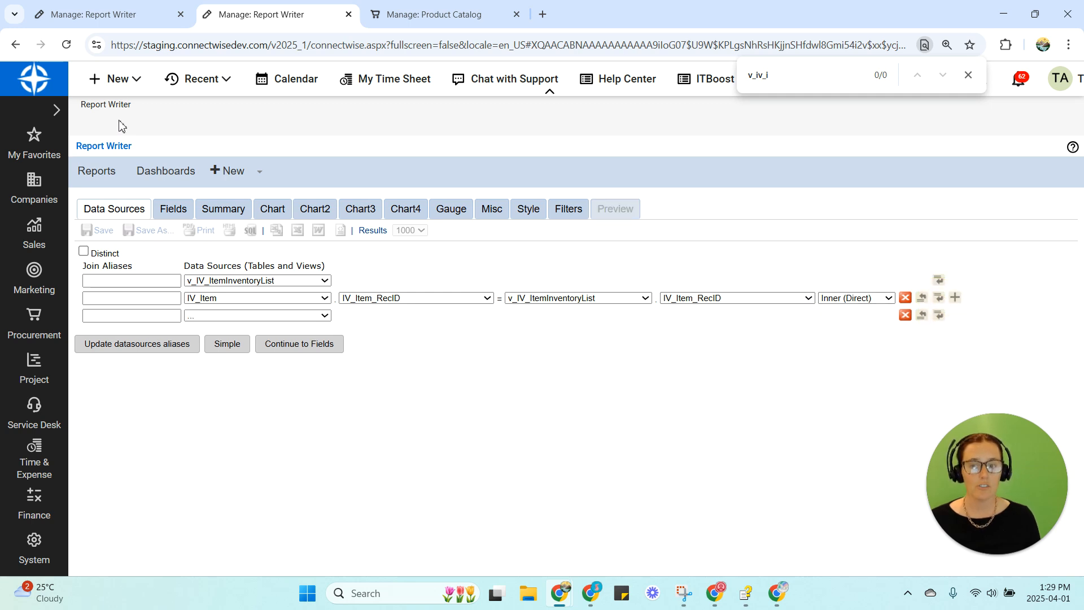
{"action": "left_click", "coordinate": [114, 14]}
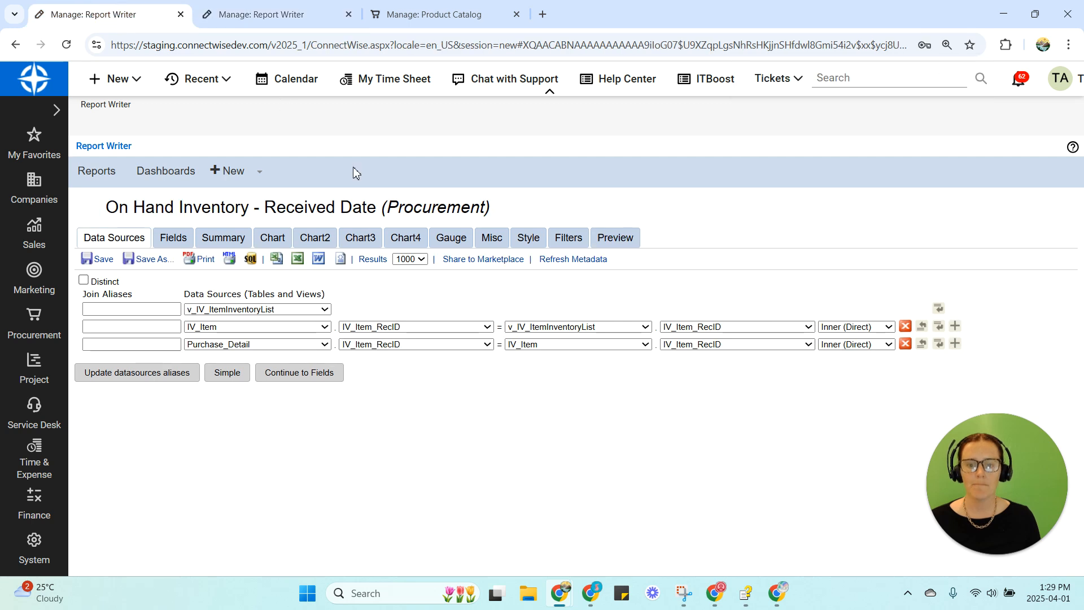
{"action": "left_click", "coordinate": [257, 14]}
{"action": "left_click", "coordinate": [261, 314]}
{"action": "scroll", "coordinate": [322, 205], "scroll_direction": "down", "scroll_amount": 15}
{"action": "scroll", "coordinate": [322, 207], "scroll_direction": "down", "scroll_amount": 20}
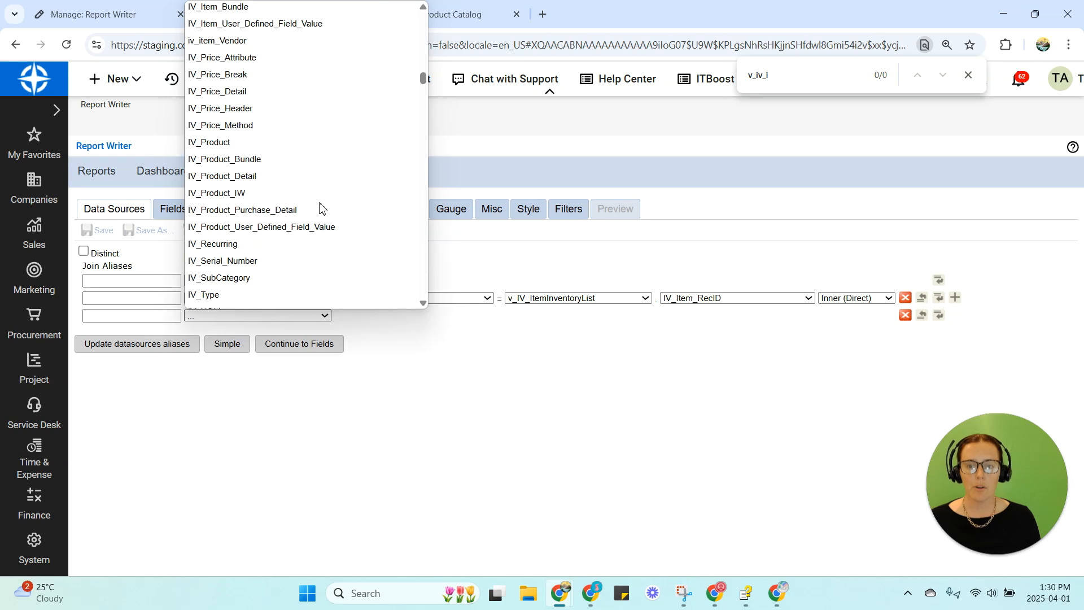
{"action": "scroll", "coordinate": [320, 209], "scroll_direction": "down", "scroll_amount": 20}
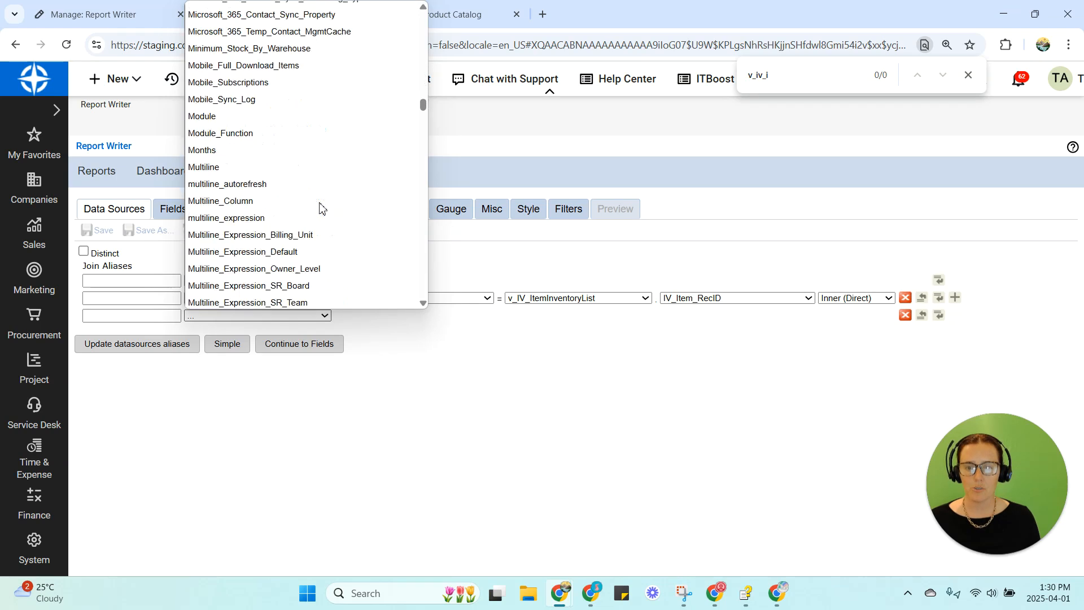
{"action": "scroll", "coordinate": [320, 209], "scroll_direction": "down", "scroll_amount": 12}
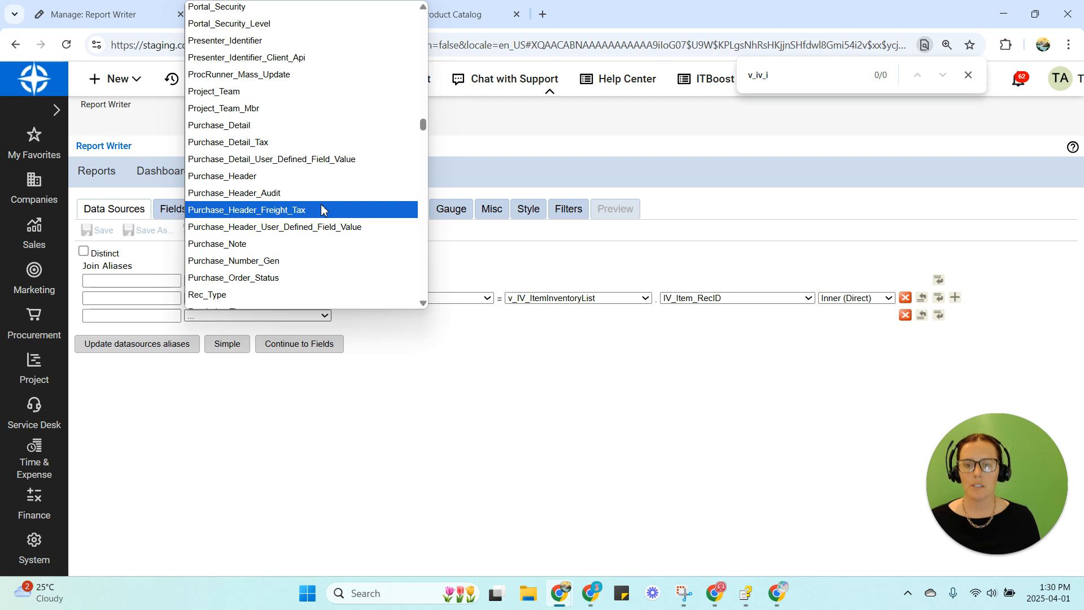
{"action": "scroll", "coordinate": [317, 215], "scroll_direction": "down", "scroll_amount": 3}
{"action": "scroll", "coordinate": [317, 218], "scroll_direction": "up", "scroll_amount": 3}
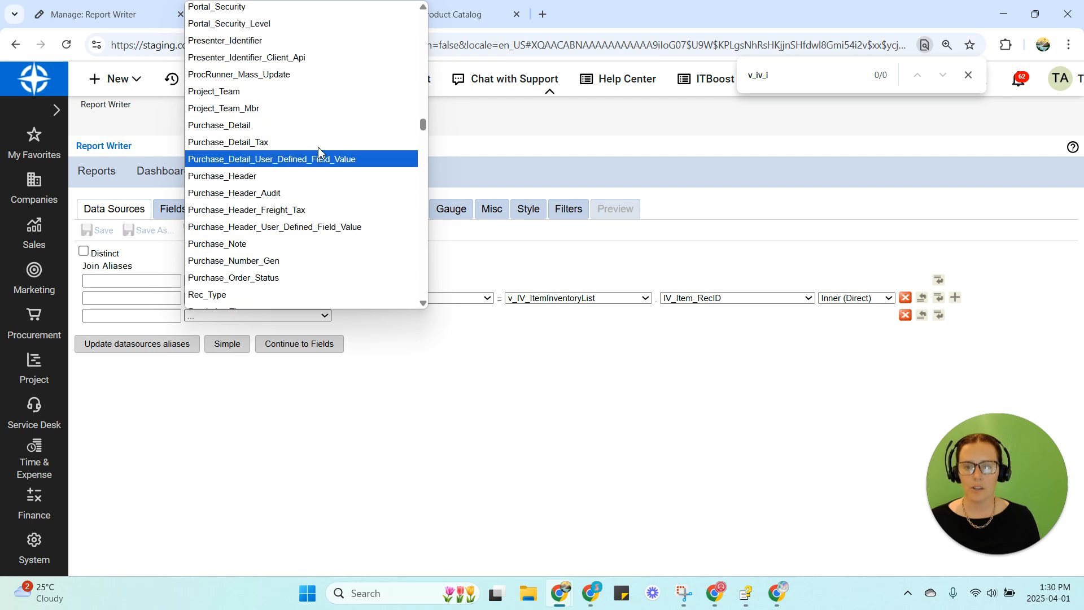
{"action": "left_click", "coordinate": [300, 125]}
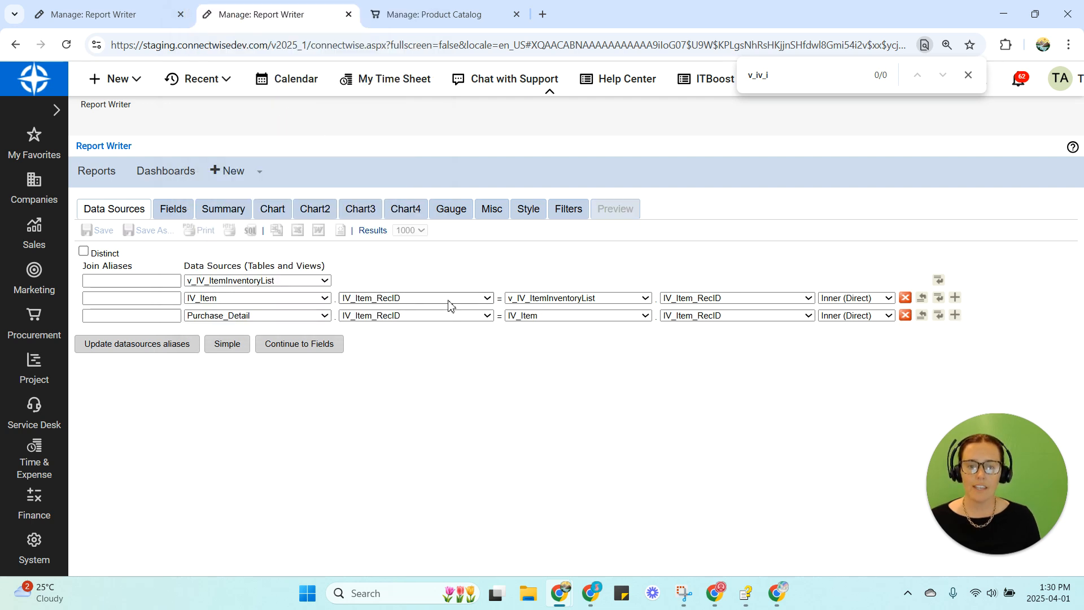
{"action": "left_click", "coordinate": [968, 75]}
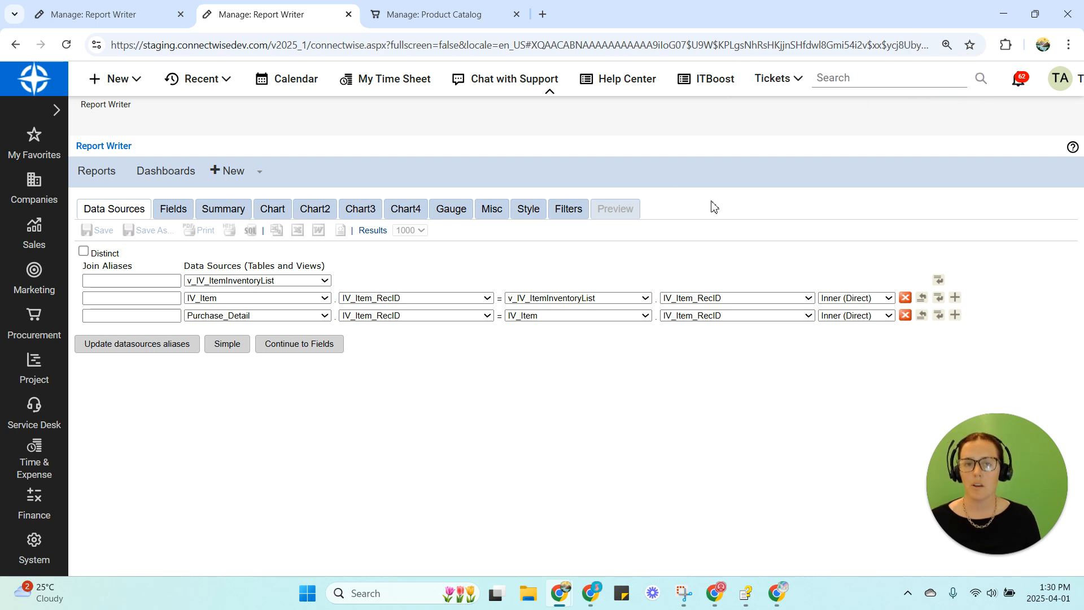
- Open the new report's field setup and check which fields, functions and formats the existing On Hand Inventory report uses
{"action": "left_click", "coordinate": [178, 217]}
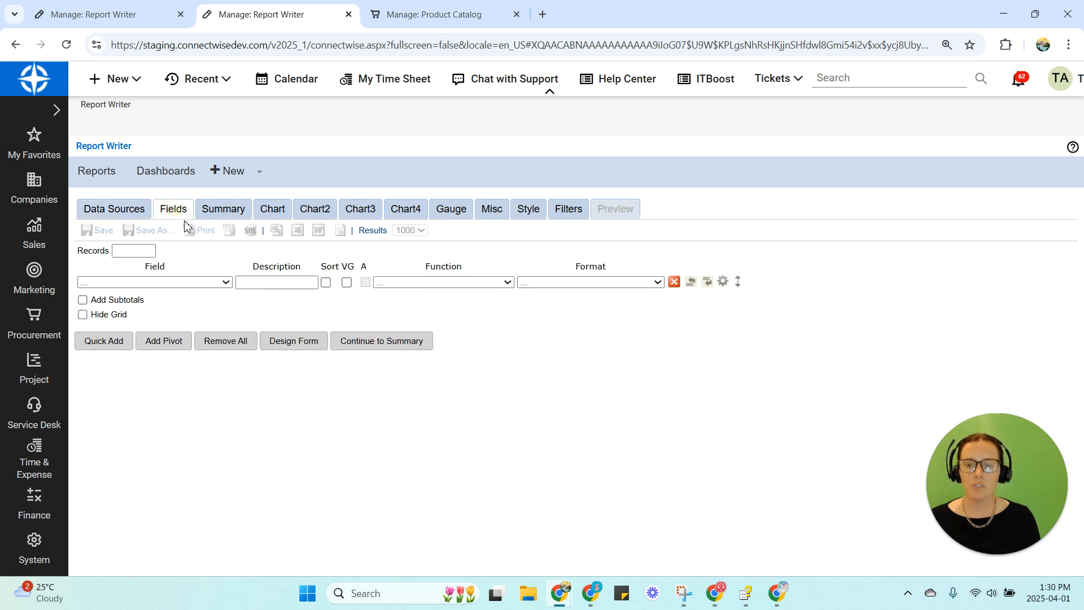
{"action": "left_click", "coordinate": [121, 16]}
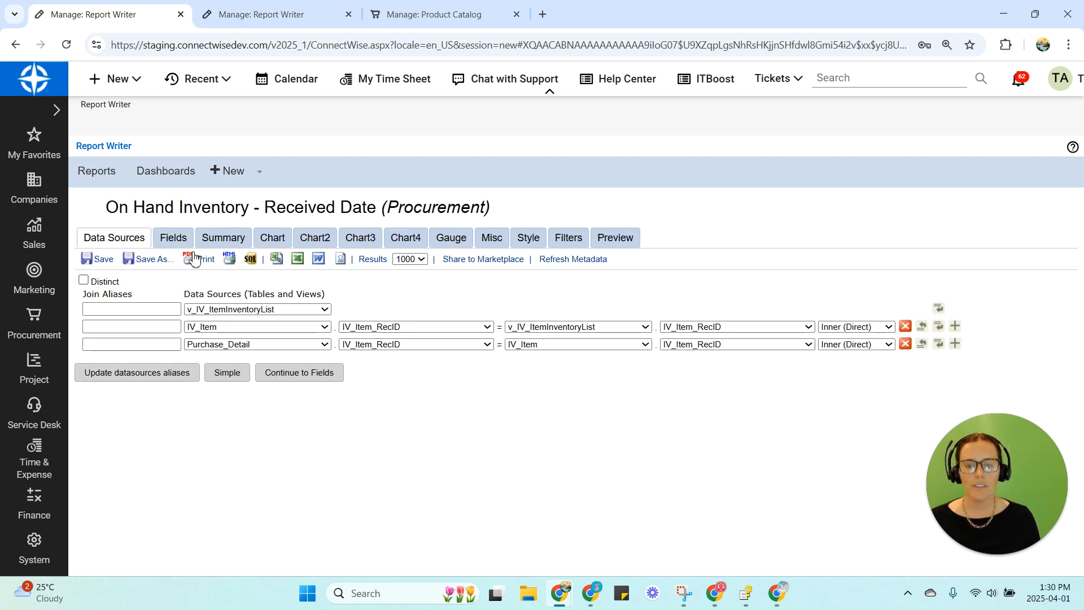
{"action": "left_click", "coordinate": [174, 237]}
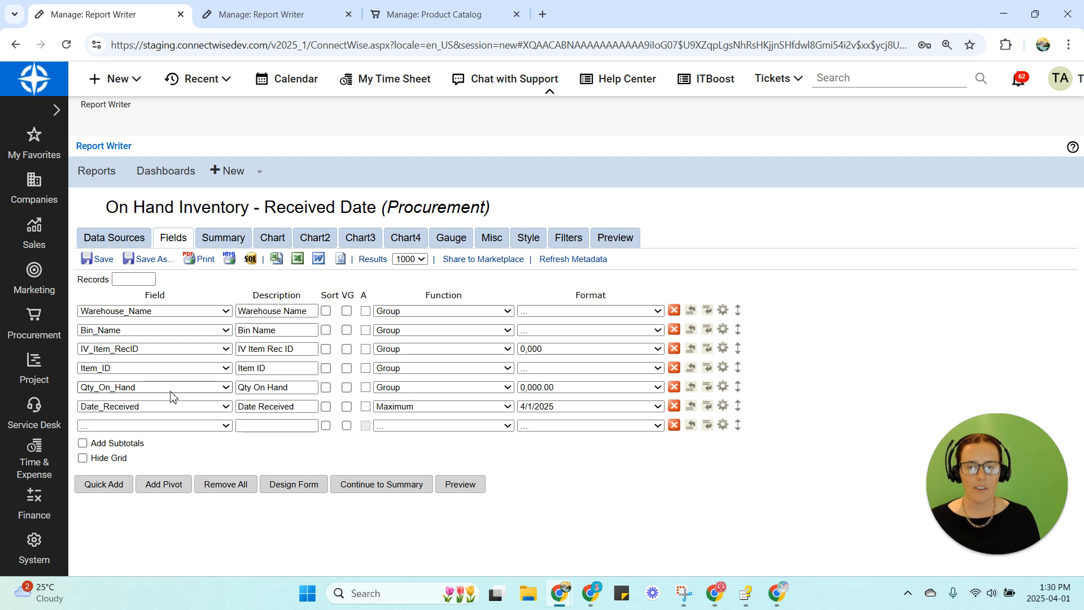
{"action": "left_click", "coordinate": [254, 15]}
- Quick-add Warehouse_Name, Bin_Name, IV_Item_RecID and Qty_On_Hand from v_IV_ItemInventoryList, Item_ID and Description from IV_Item, and Date_Received from Purchase_Detail
{"action": "left_click", "coordinate": [105, 345]}
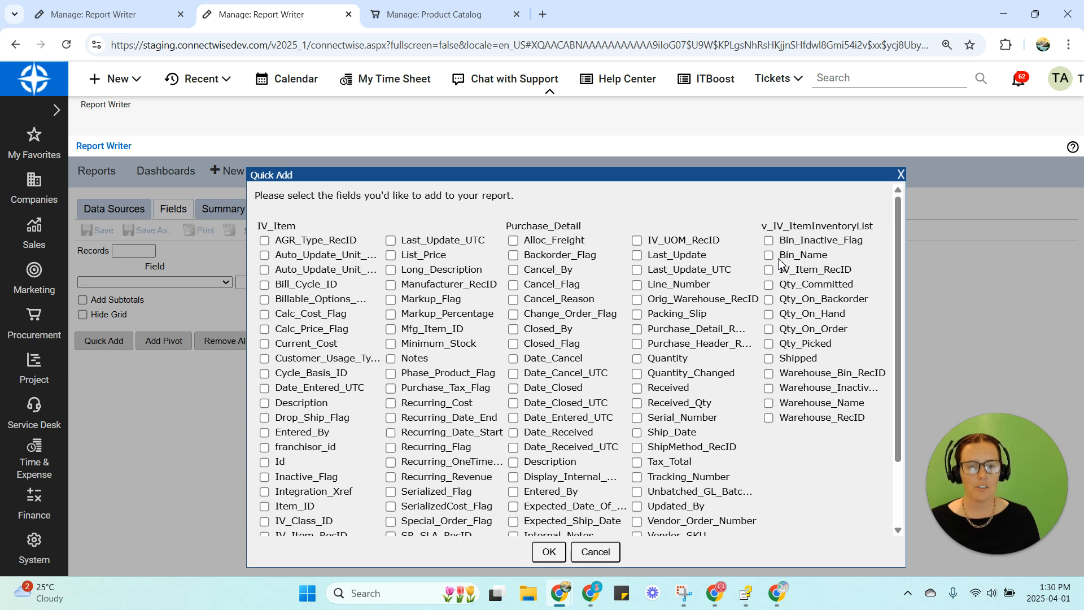
{"action": "left_click", "coordinate": [769, 406]}
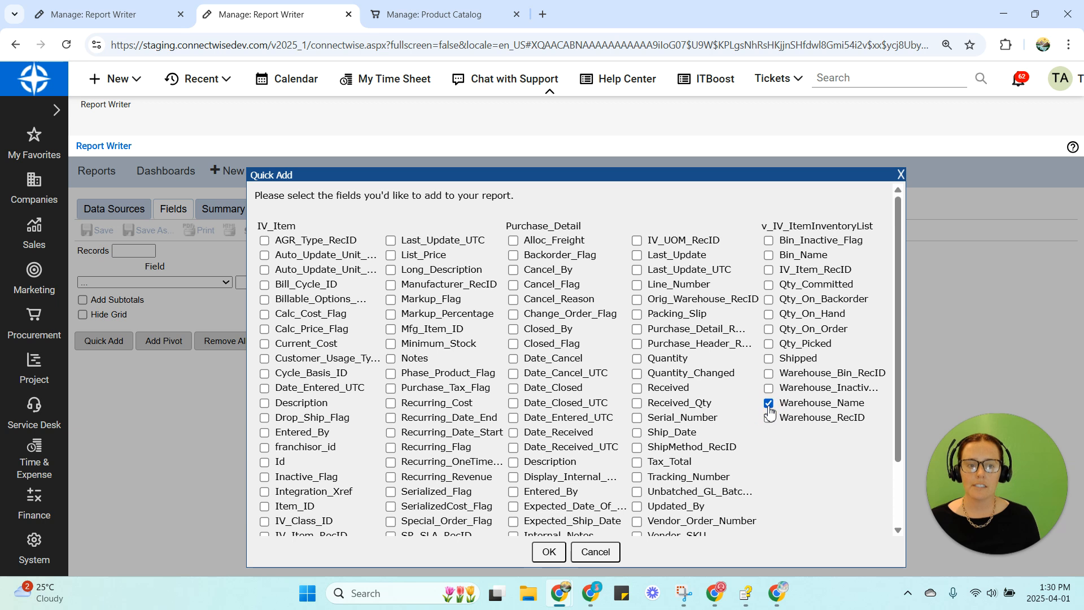
{"action": "left_click", "coordinate": [769, 257]}
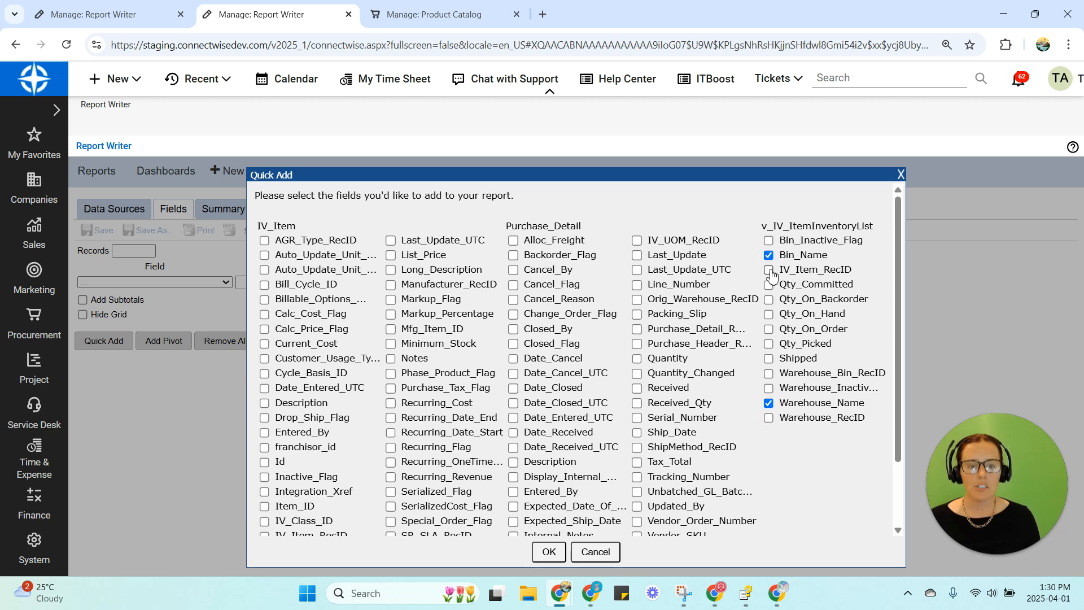
{"action": "left_click", "coordinate": [769, 269]}
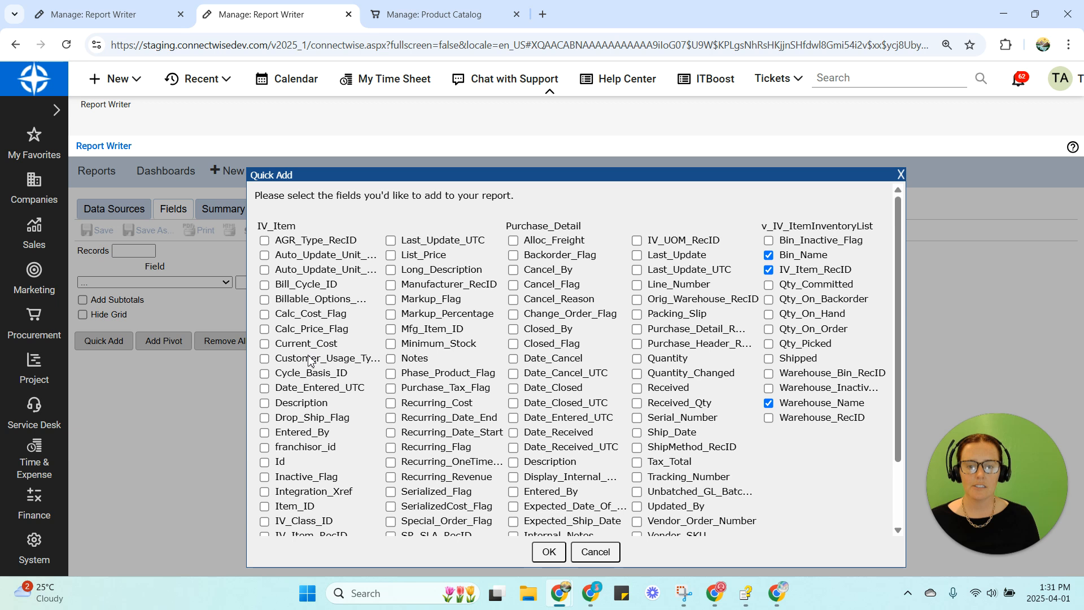
{"action": "scroll", "coordinate": [293, 408], "scroll_direction": "down", "scroll_amount": 1}
{"action": "left_click", "coordinate": [264, 437]}
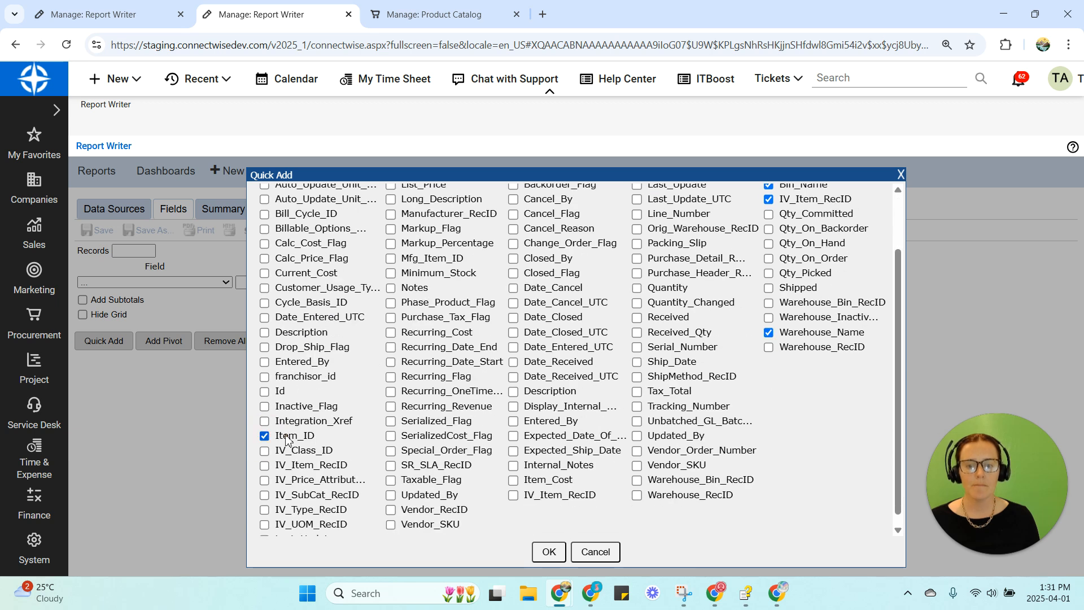
{"action": "left_click", "coordinate": [265, 333]}
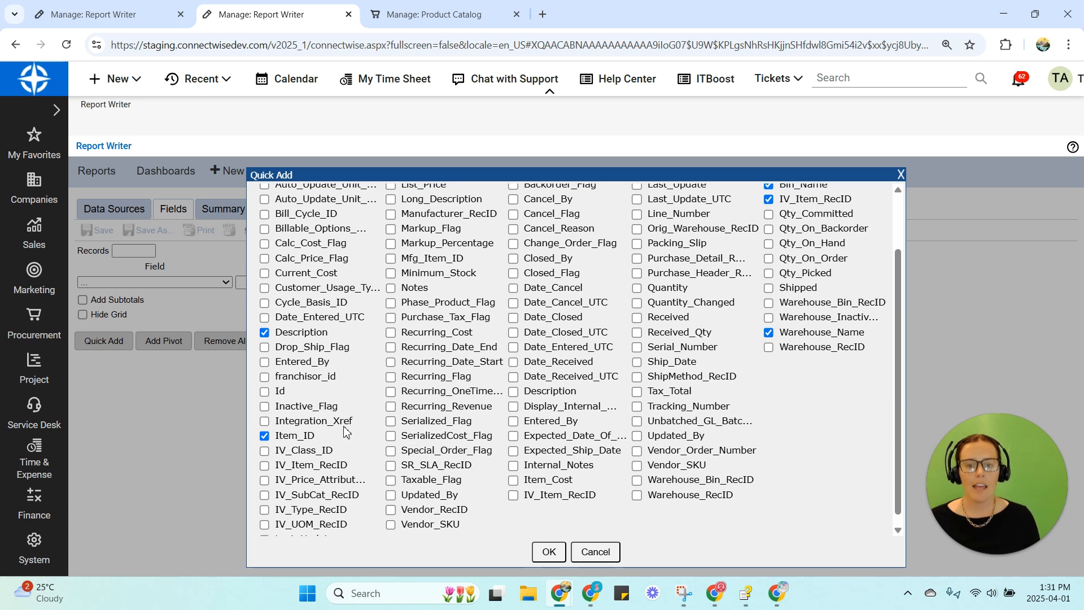
{"action": "scroll", "coordinate": [351, 428], "scroll_direction": "up", "scroll_amount": 2}
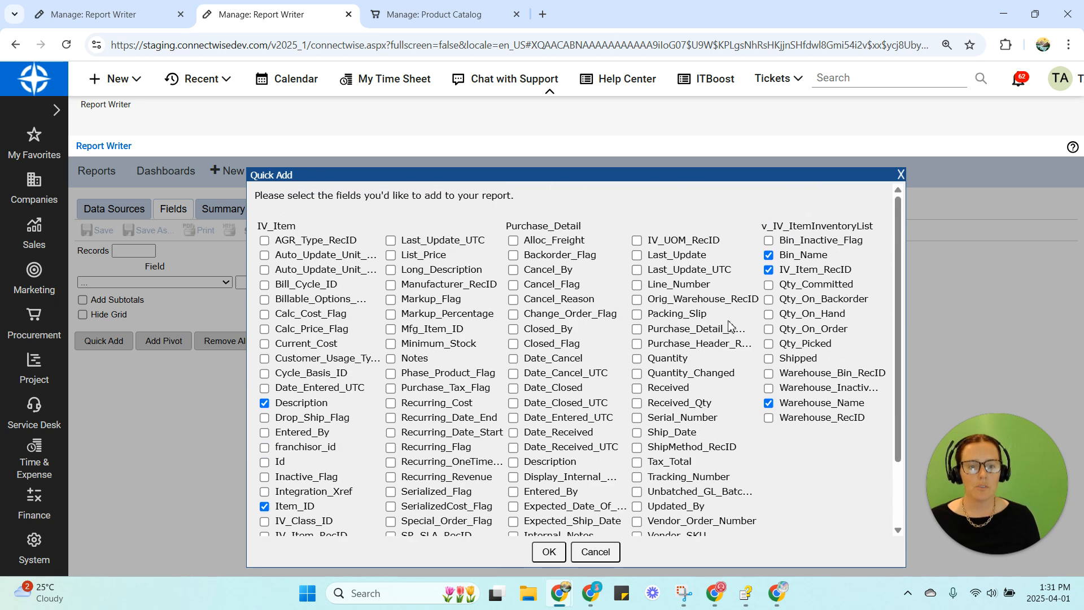
{"action": "left_click", "coordinate": [769, 315]}
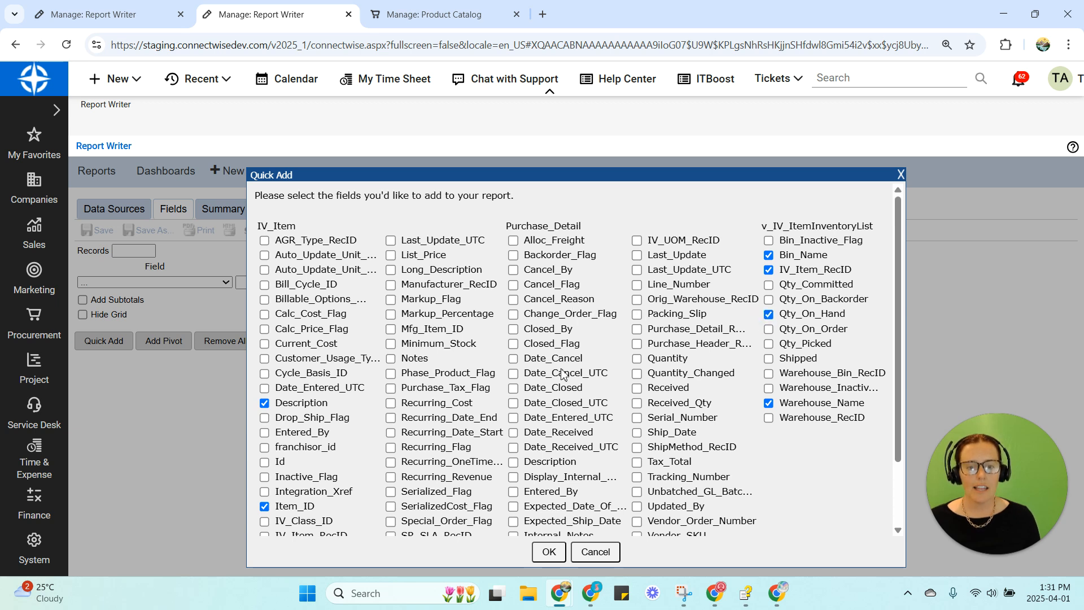
{"action": "left_click", "coordinate": [514, 435]}
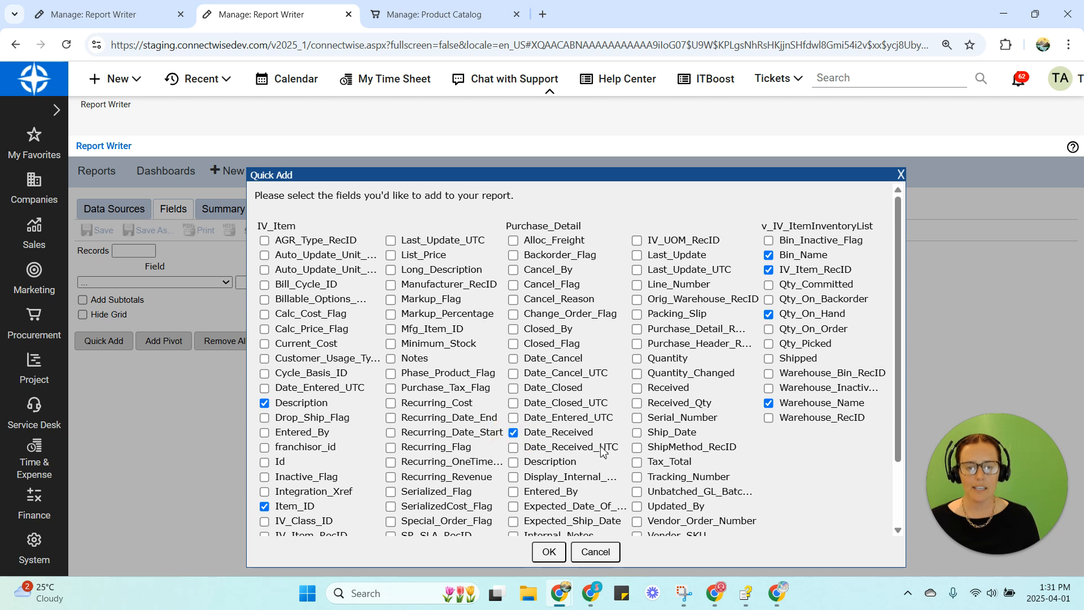
{"action": "left_click", "coordinate": [550, 553]}
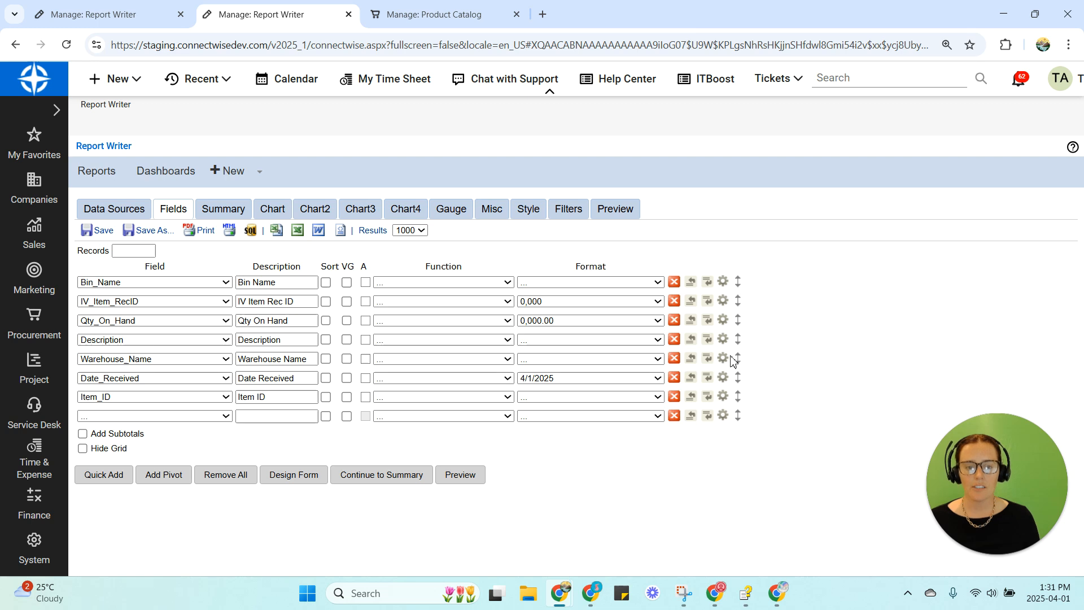
- Move Warehouse_Name first and Item_ID directly below IV_Item_RecID, and set every field's function to Group except Date_Received, which uses Maximum
{"action": "left_click_drag", "start_coordinate": [734, 362], "coordinate": [728, 285]}
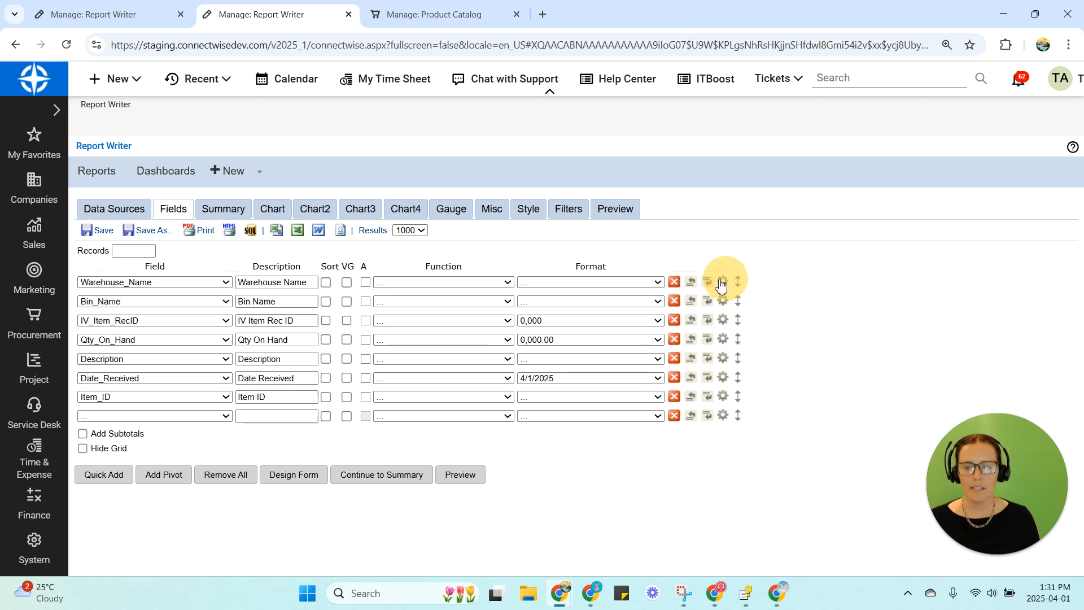
{"action": "left_click_drag", "start_coordinate": [737, 396], "coordinate": [733, 351]}
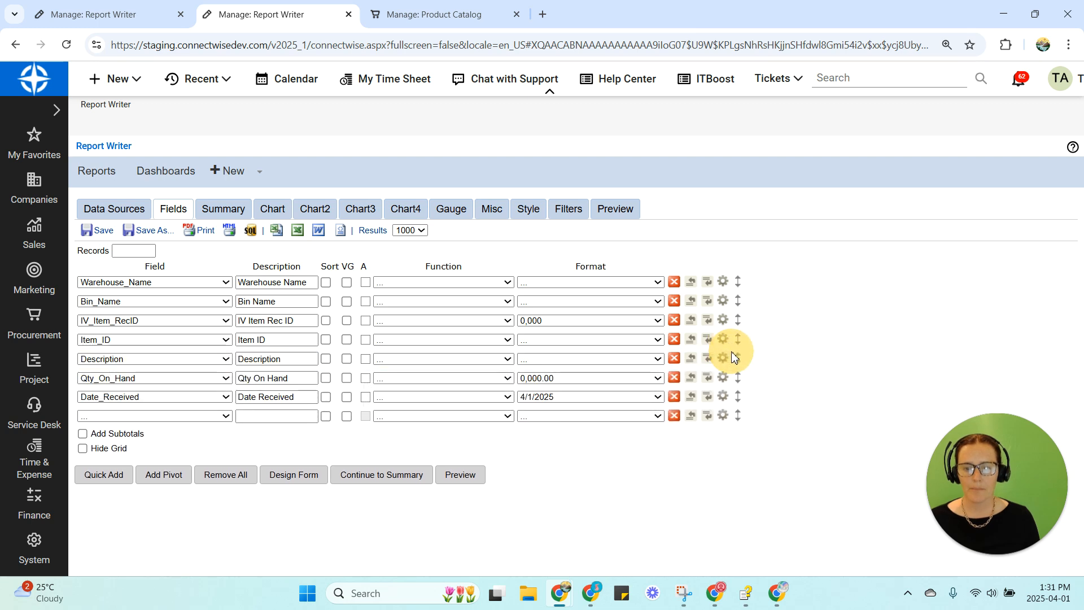
{"action": "left_click", "coordinate": [441, 284]}
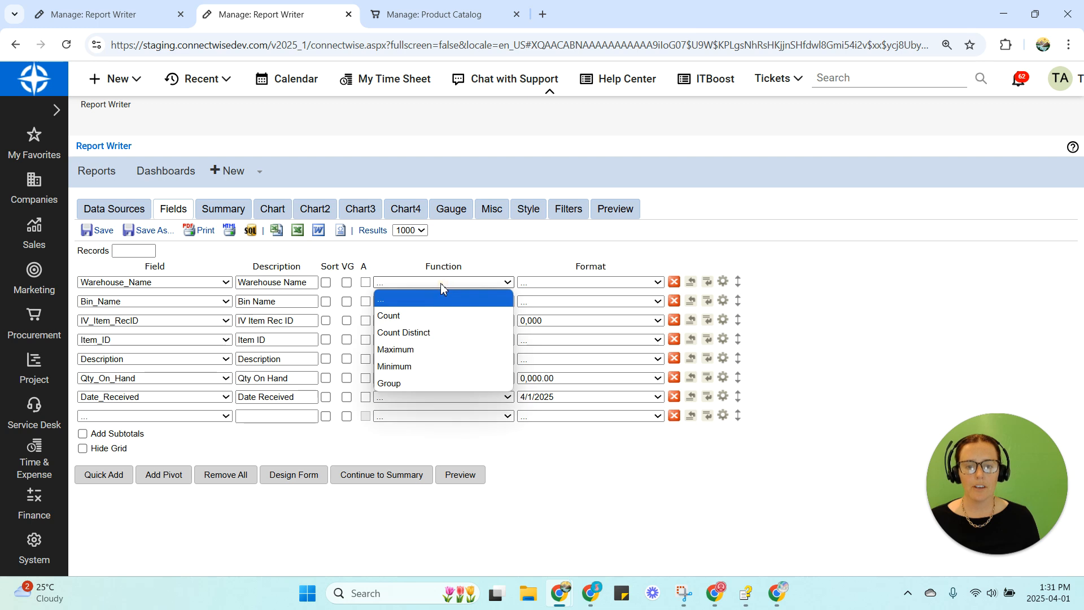
{"action": "left_click", "coordinate": [433, 384]}
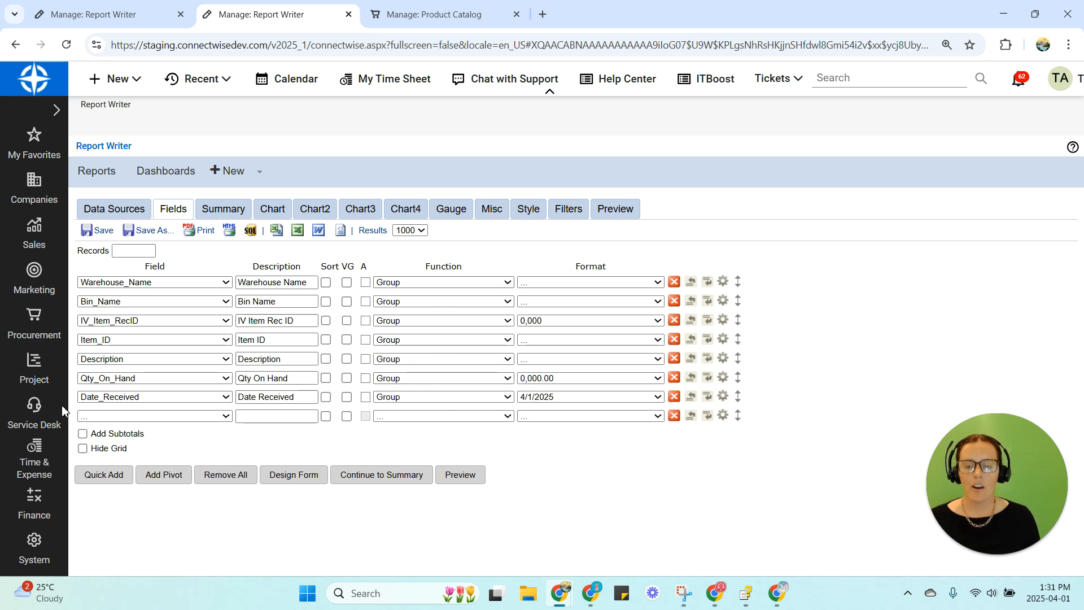
{"action": "left_click", "coordinate": [415, 400]}
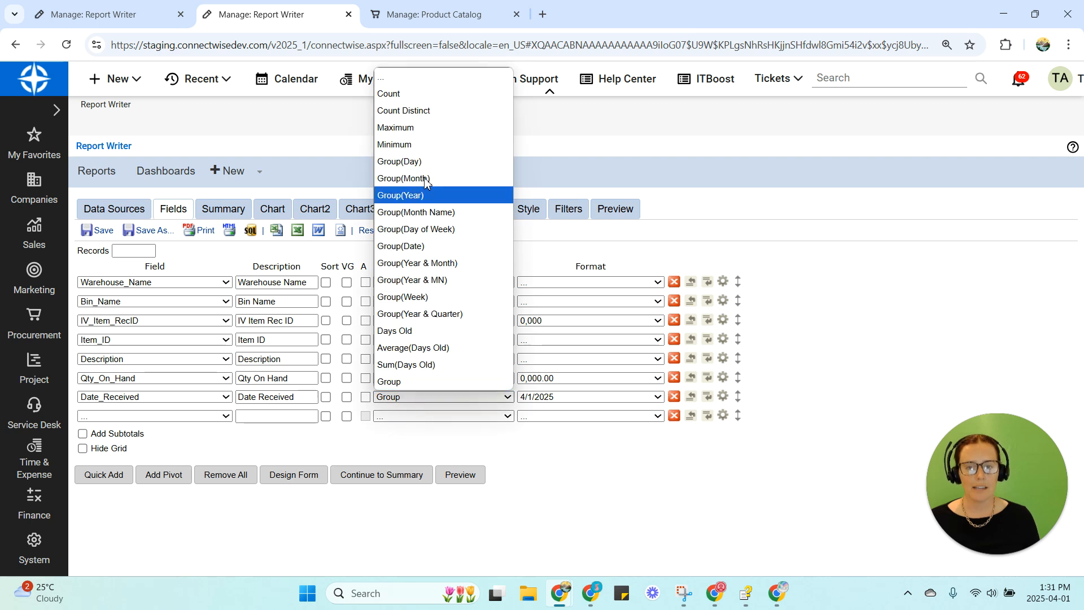
{"action": "left_click", "coordinate": [423, 128]}
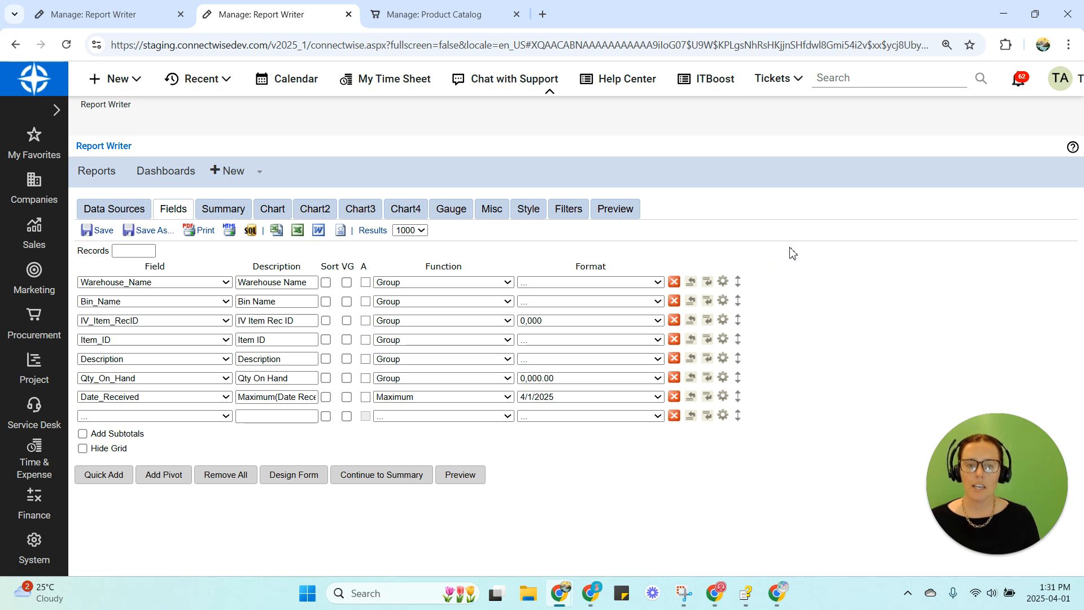
- Preview the report, sort it by Maximum(Date Received), and compare the CAT6 Cables rows' on-hand quantities and received dates
{"action": "left_click", "coordinate": [617, 210]}
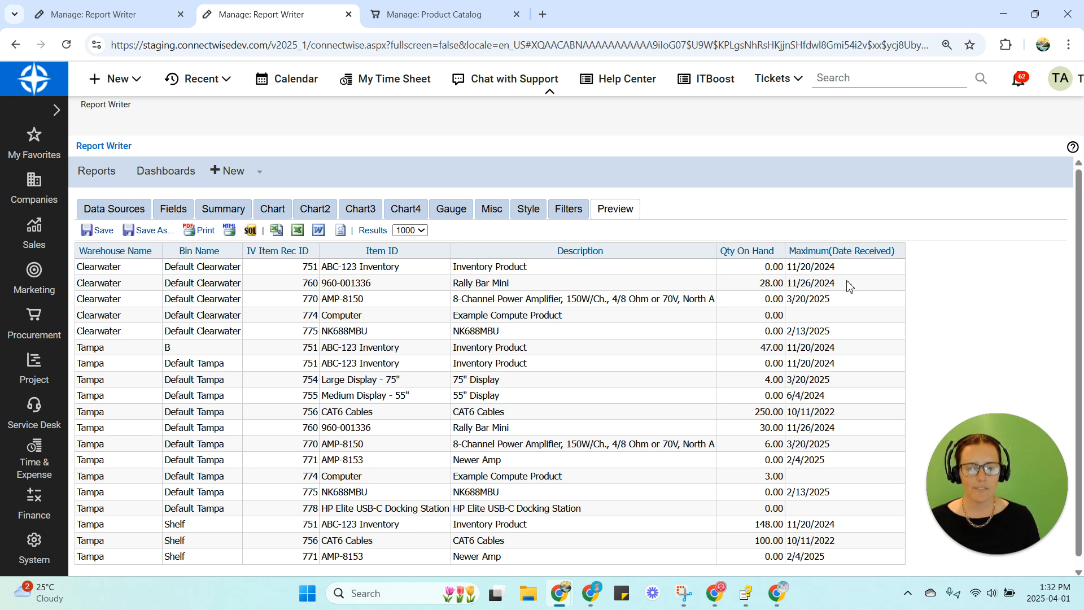
{"action": "left_click", "coordinate": [848, 254]}
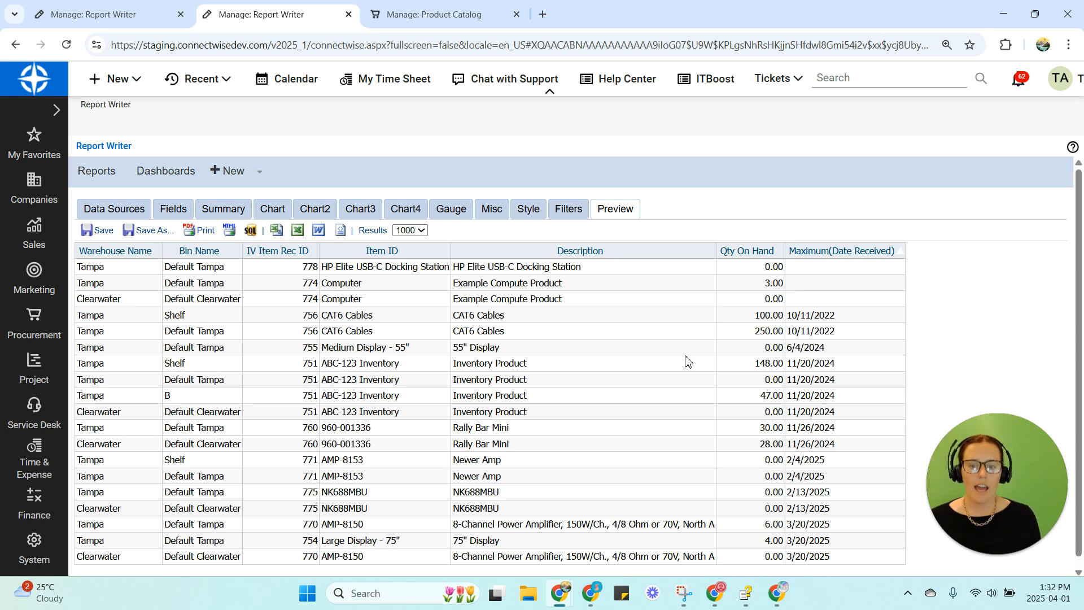
{"action": "left_click_drag", "start_coordinate": [514, 321], "coordinate": [451, 320]}
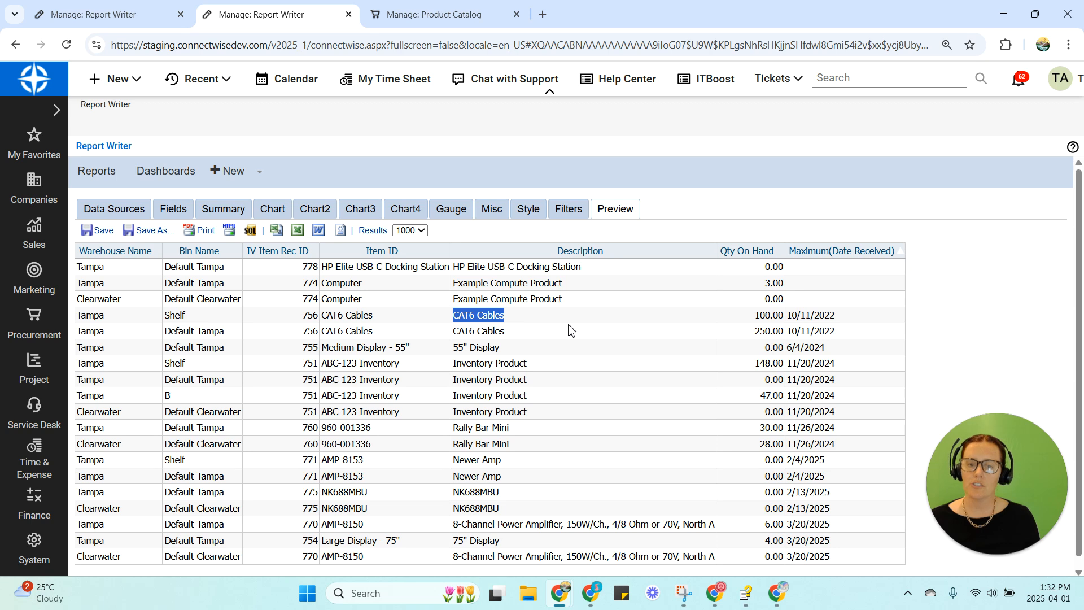
{"action": "left_click_drag", "start_coordinate": [510, 334], "coordinate": [434, 335]}
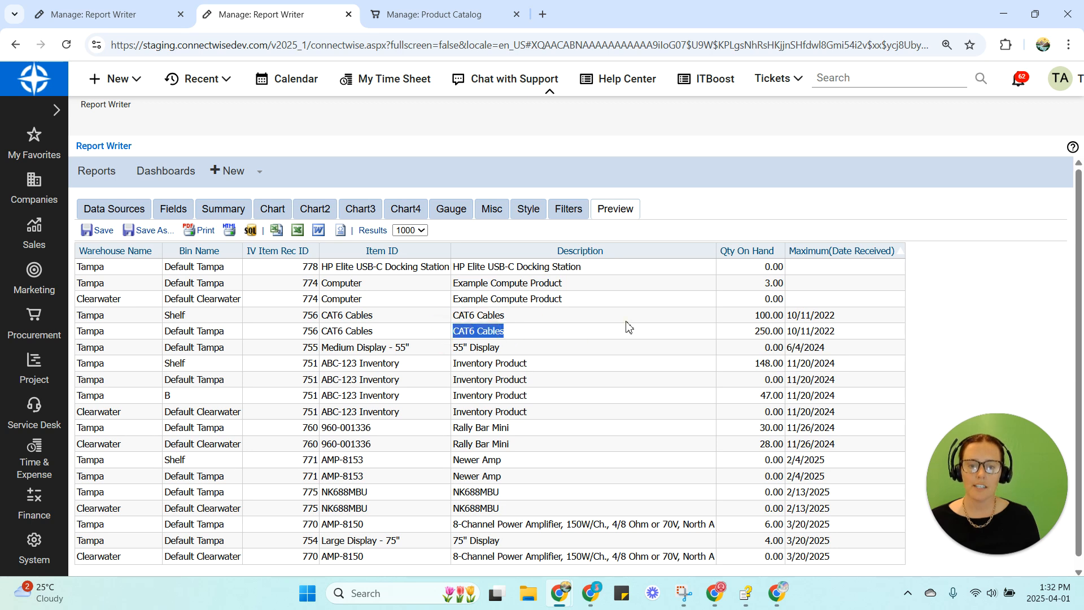
{"action": "left_click_drag", "start_coordinate": [835, 331], "coordinate": [796, 315]}
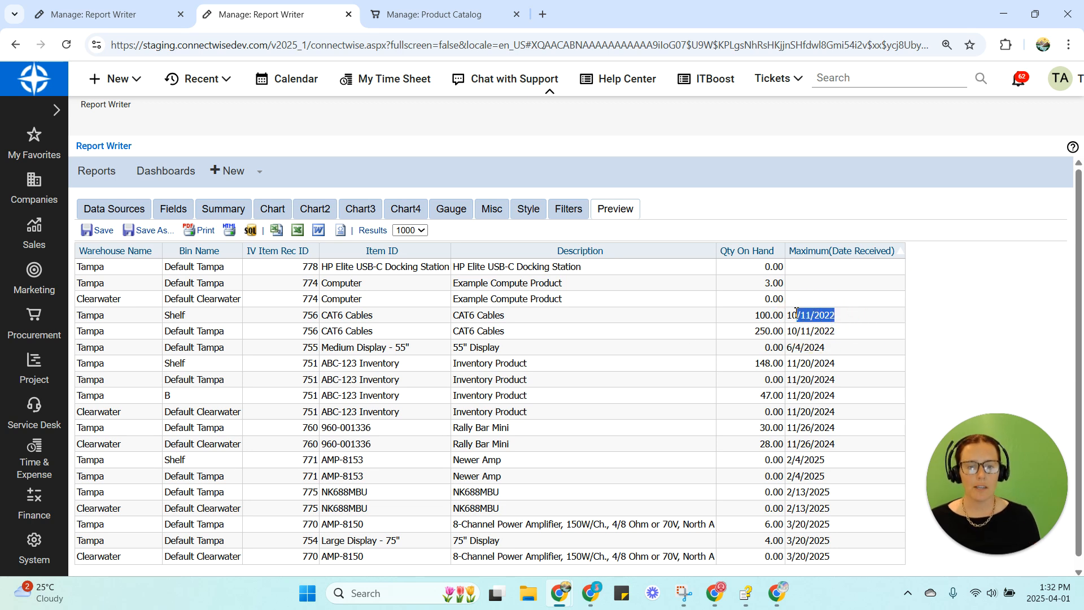
{"action": "left_click_drag", "start_coordinate": [754, 329], "coordinate": [791, 312]}
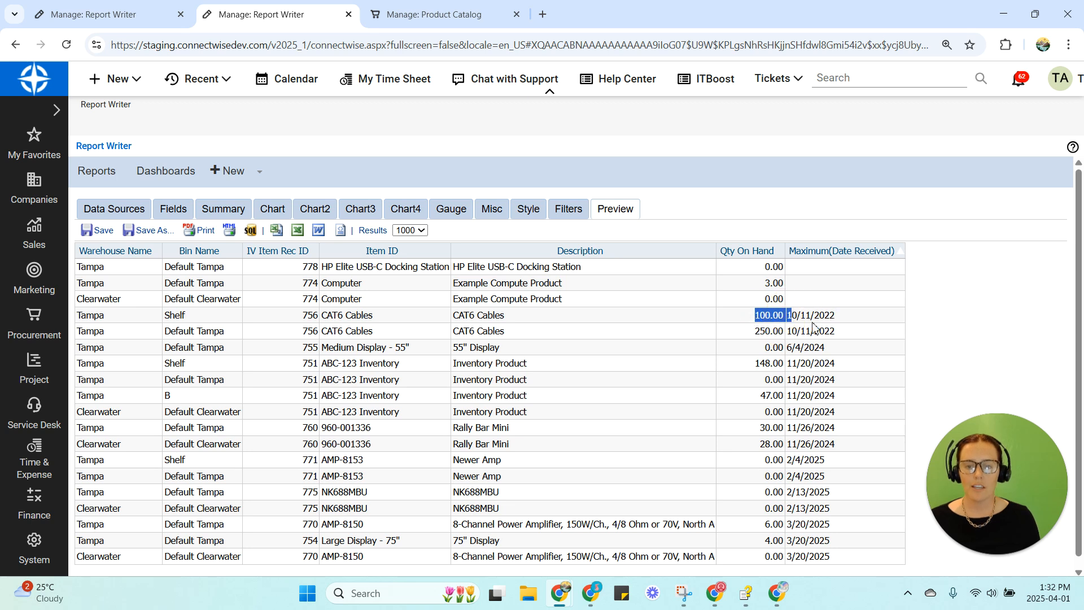
{"action": "triple_click", "coordinate": [397, 320]}
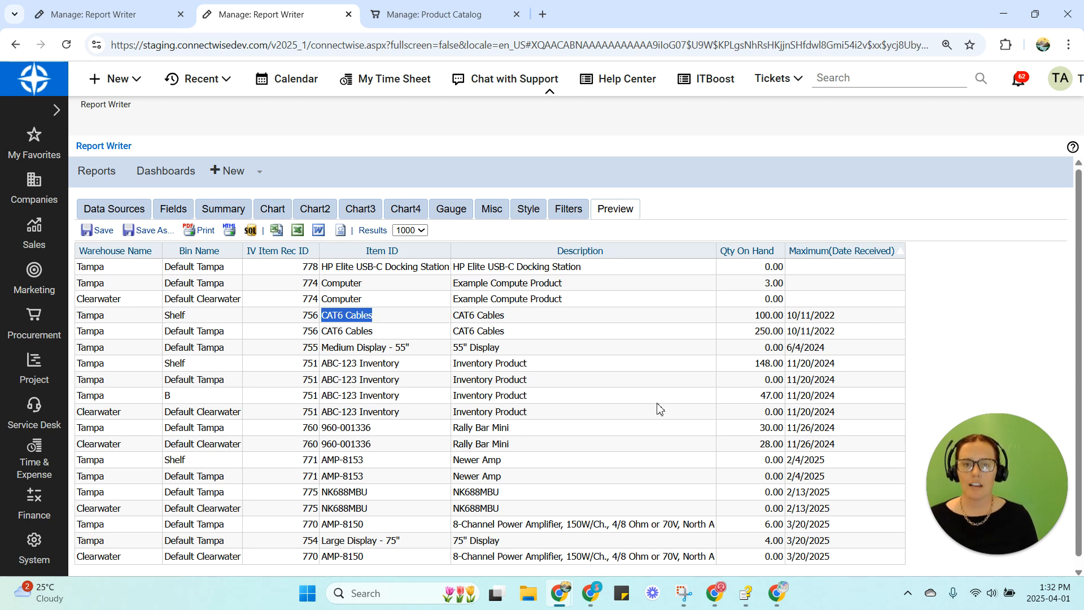
{"action": "scroll", "coordinate": [614, 414], "scroll_direction": "down", "scroll_amount": 1}
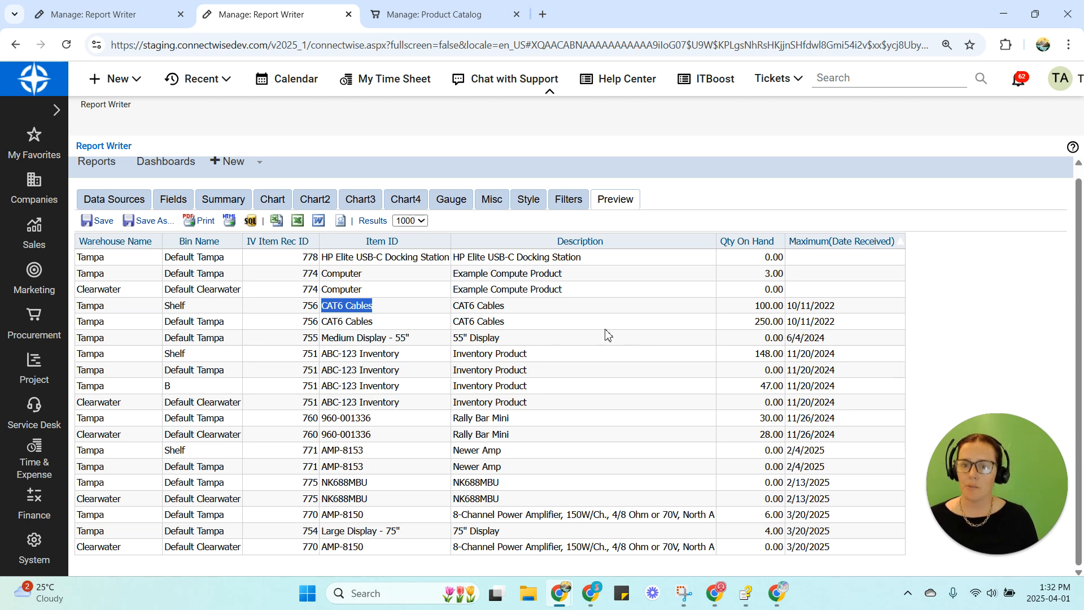
{"action": "left_click", "coordinate": [99, 220]}
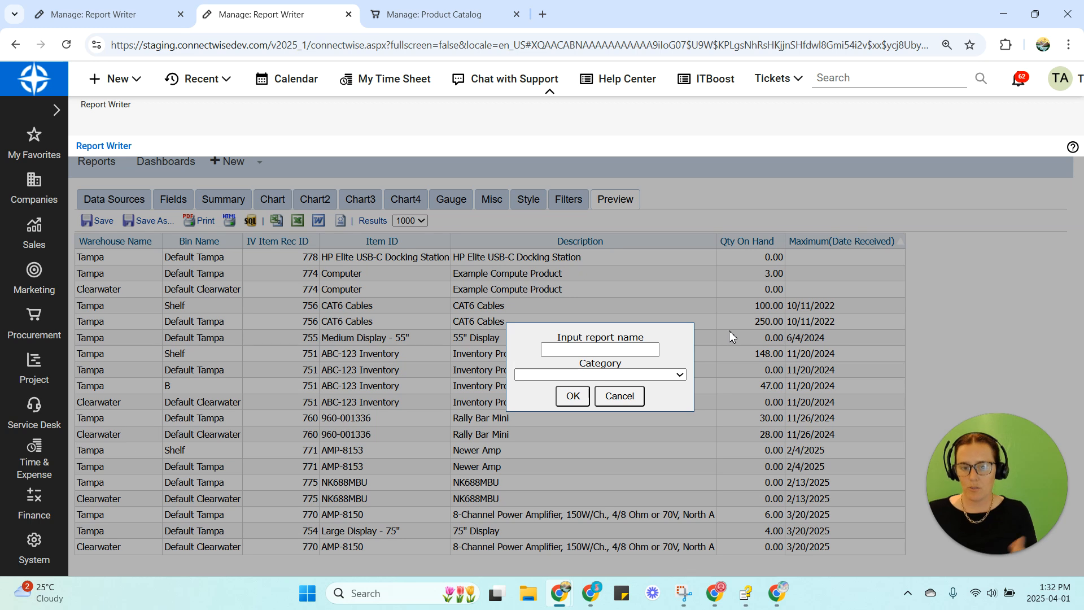
{"action": "type", "text": "TEST"}
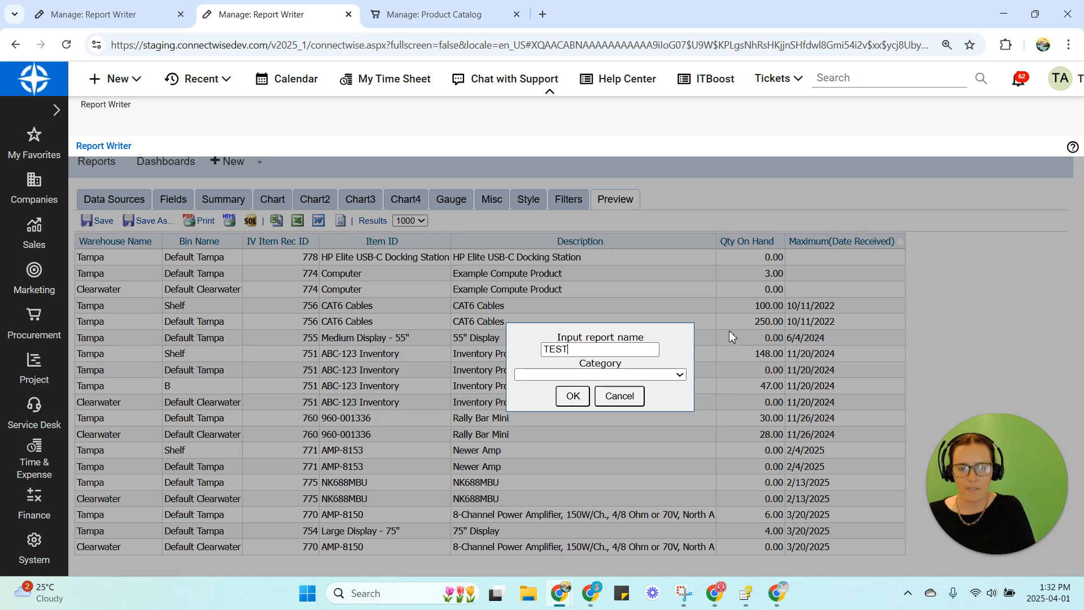
{"action": "left_click", "coordinate": [663, 377]}
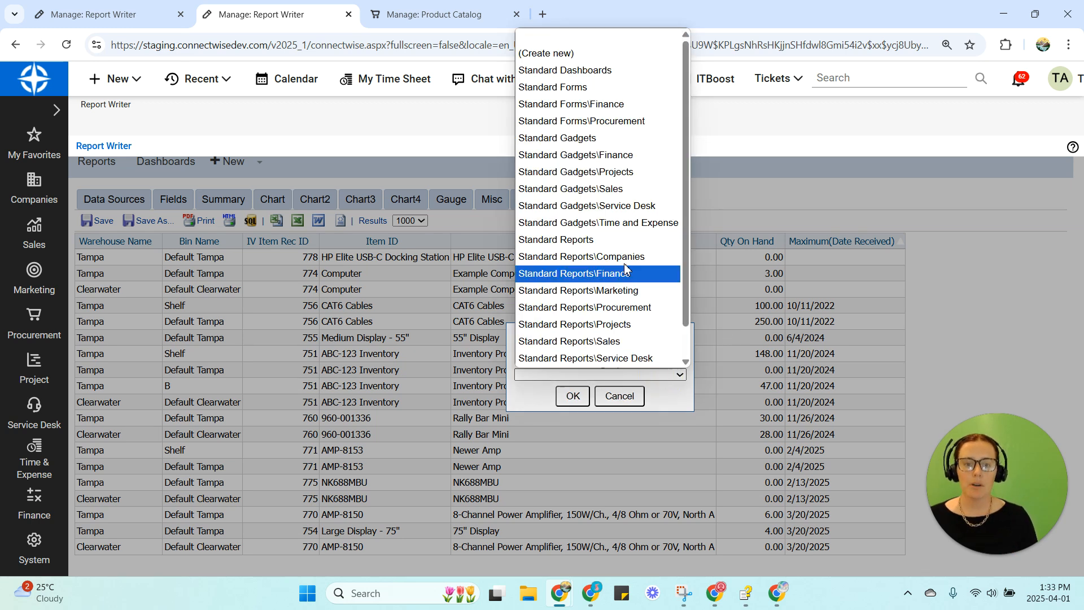
{"action": "left_click", "coordinate": [636, 315]}
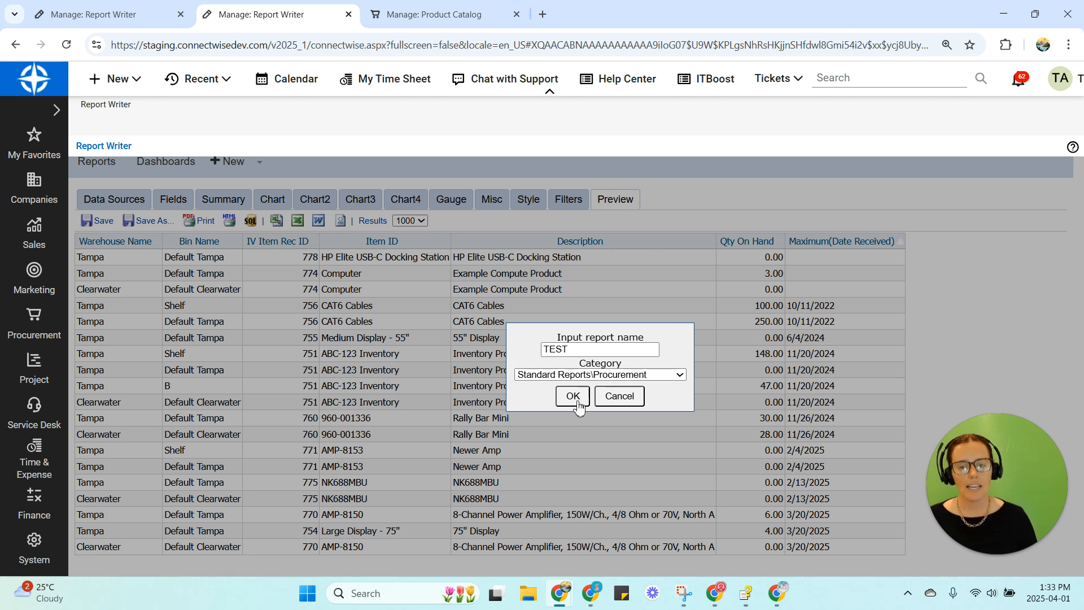
{"action": "left_click", "coordinate": [623, 396]}
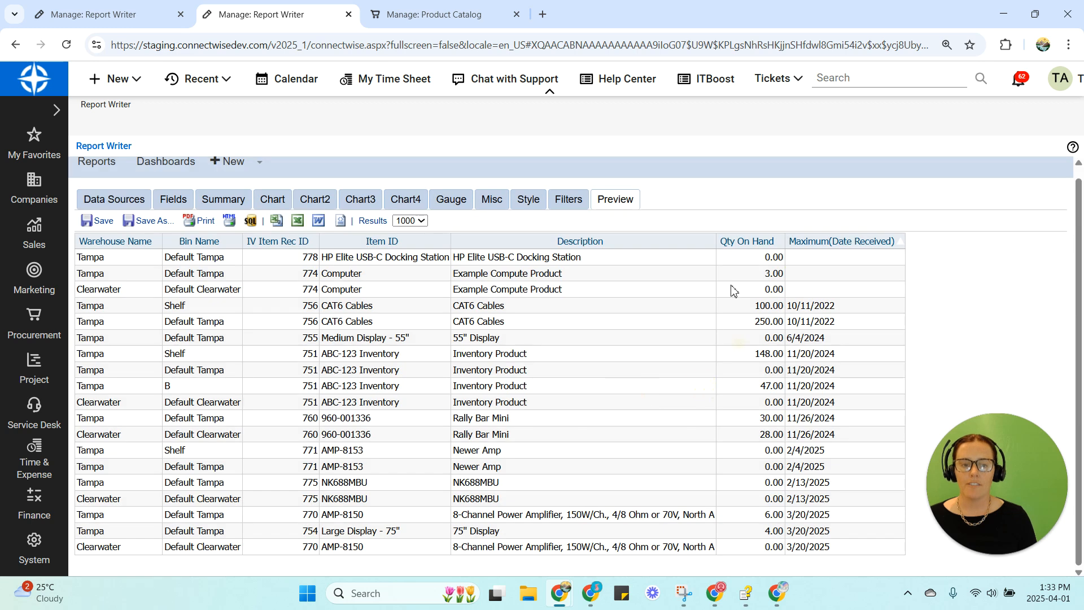